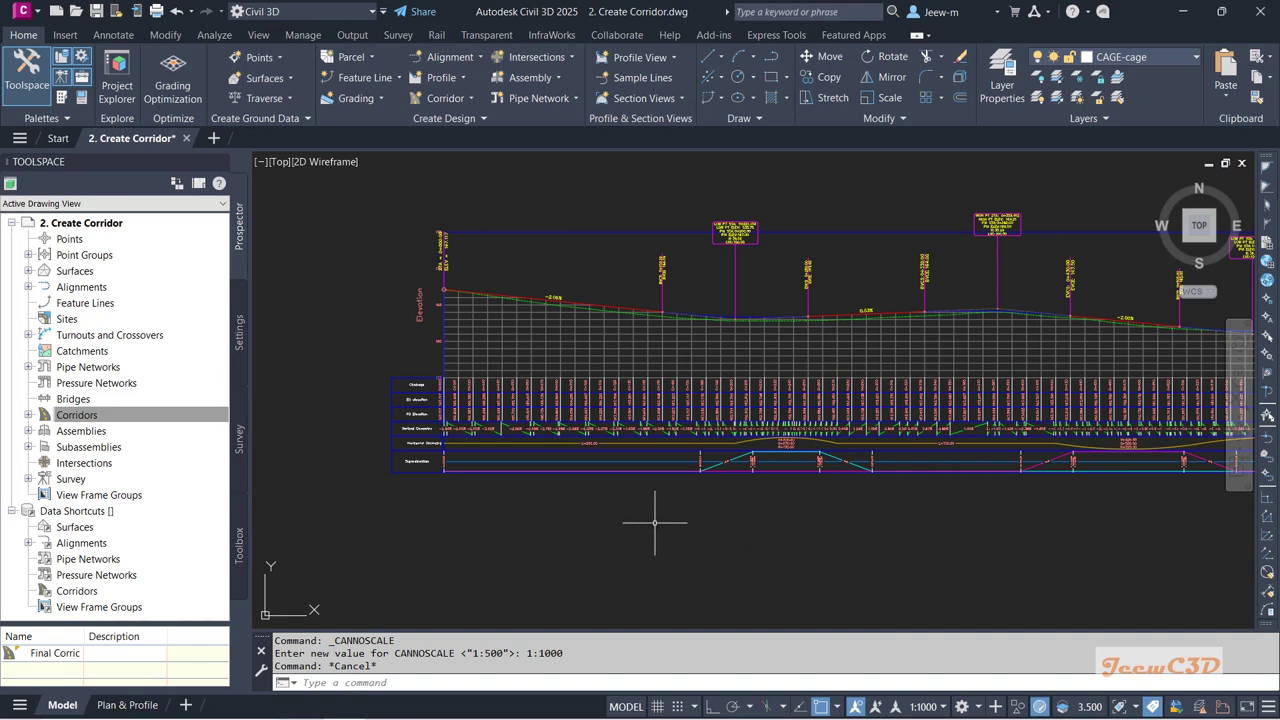
- Examine the profile view, the corridor in plan and the superelevation band beneath the profile
scroll(541, 303, down, 4)
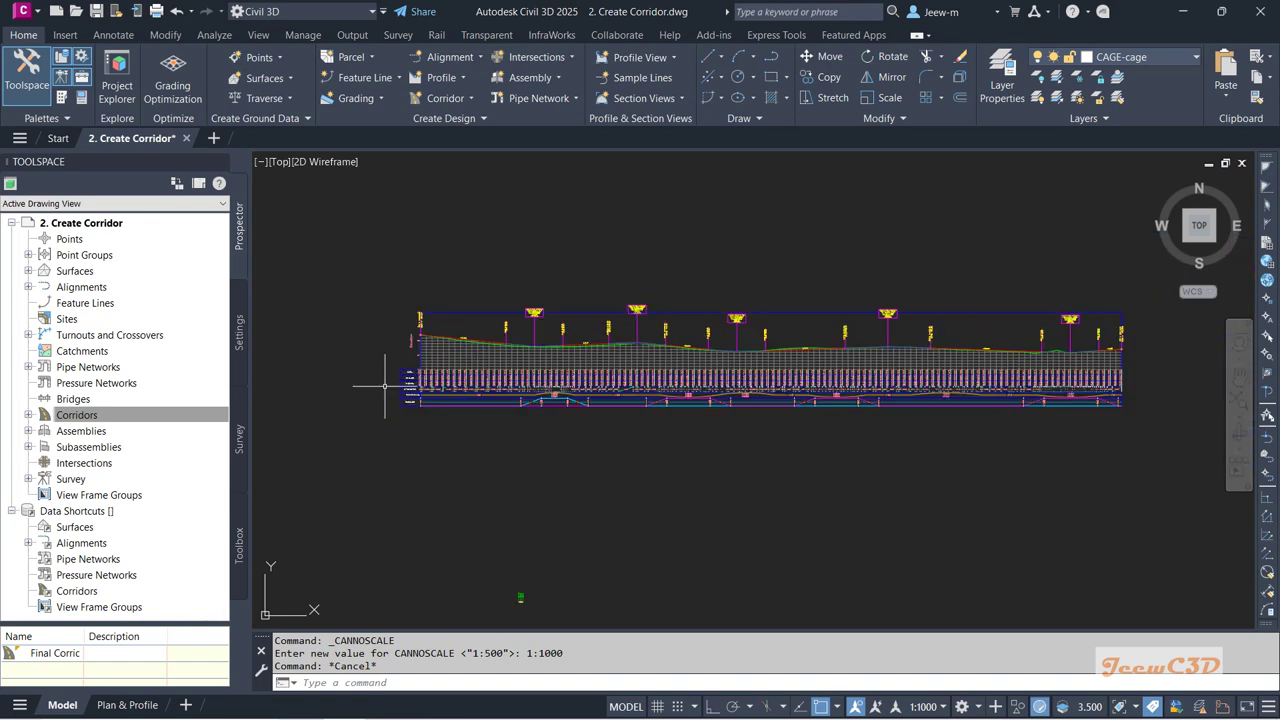
scroll(538, 420, up, 1)
scroll(538, 420, up, 3)
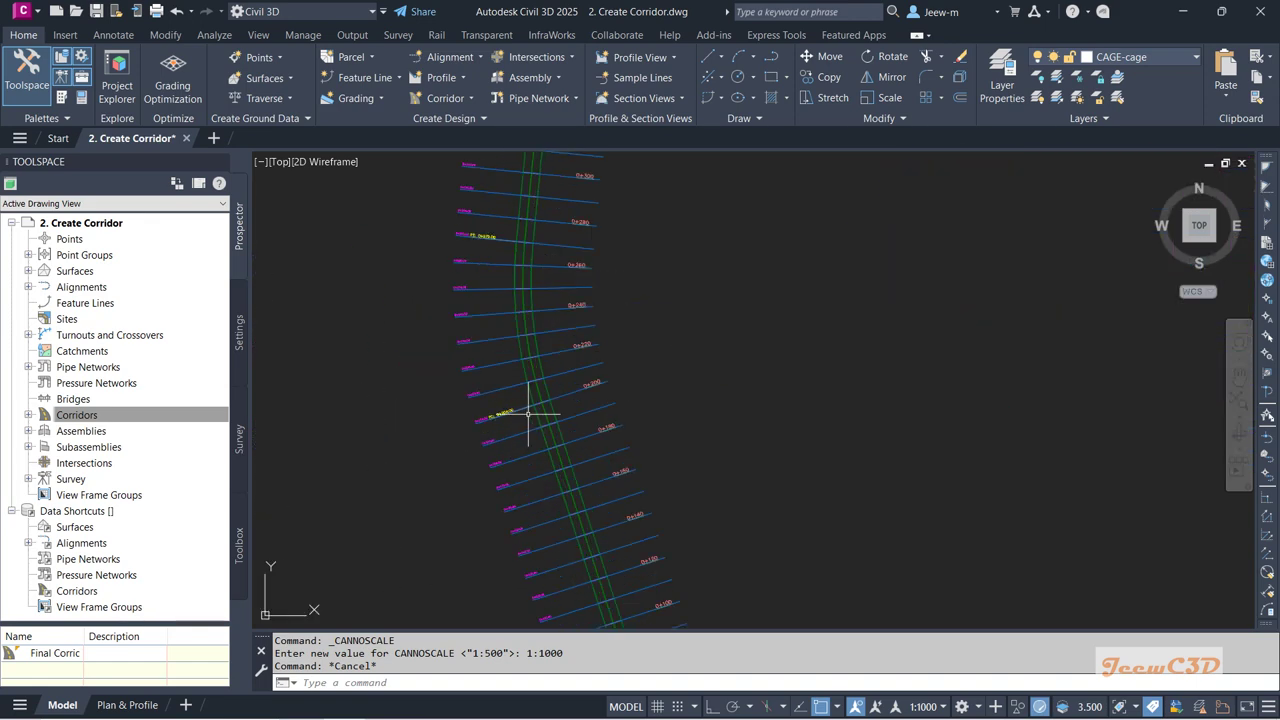
scroll(543, 408, down, 3)
middle_drag(643, 395, 543, 457)
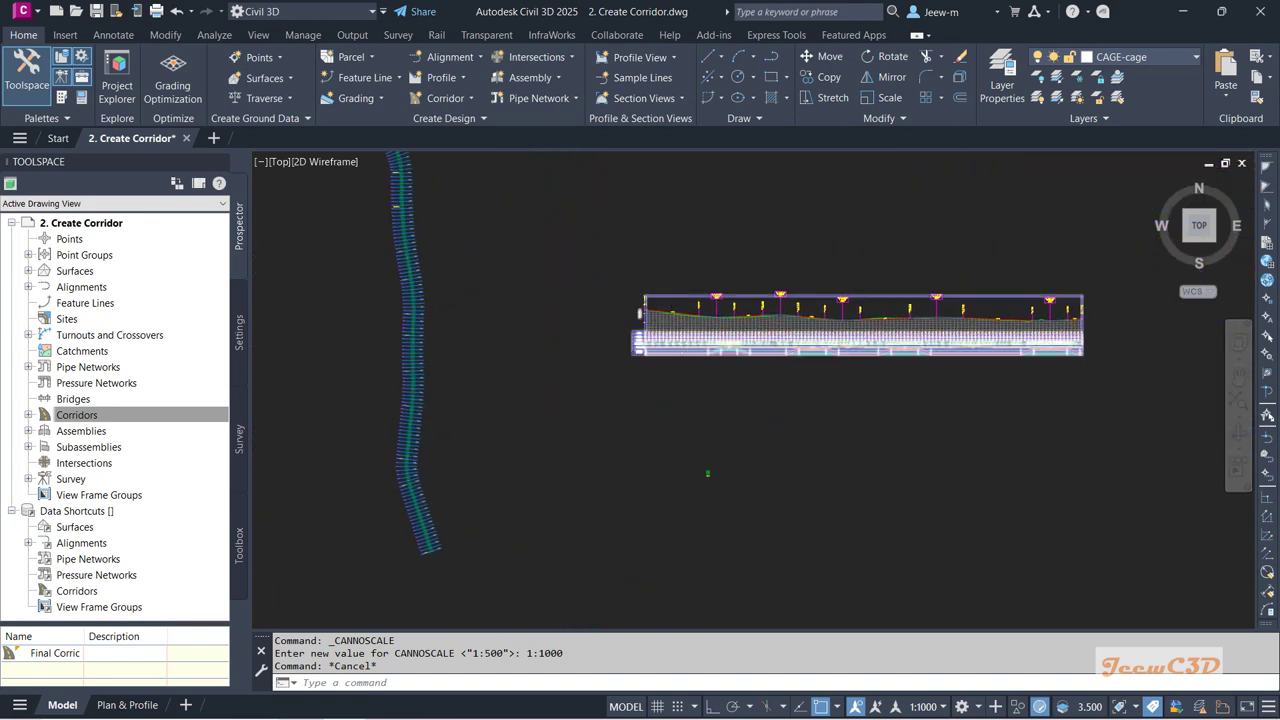
scroll(740, 305, up, 4)
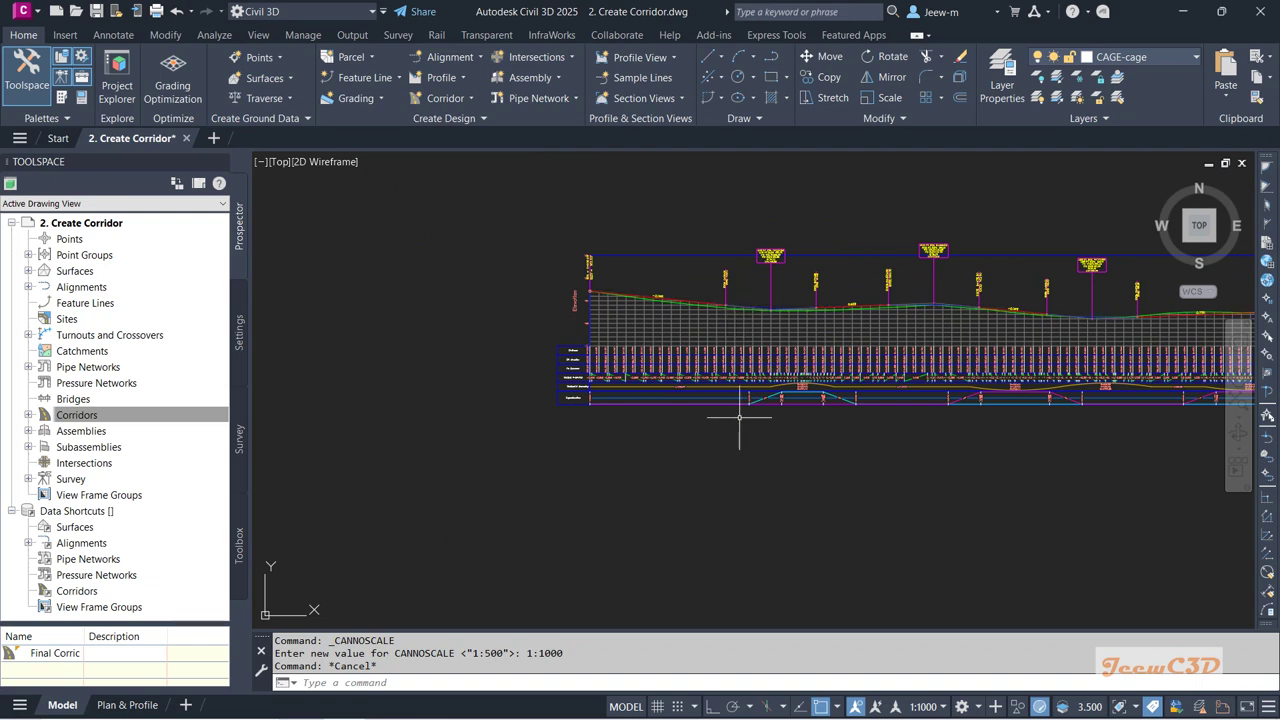
scroll(748, 428, up, 2)
scroll(594, 414, up, 2)
scroll(529, 400, up, 4)
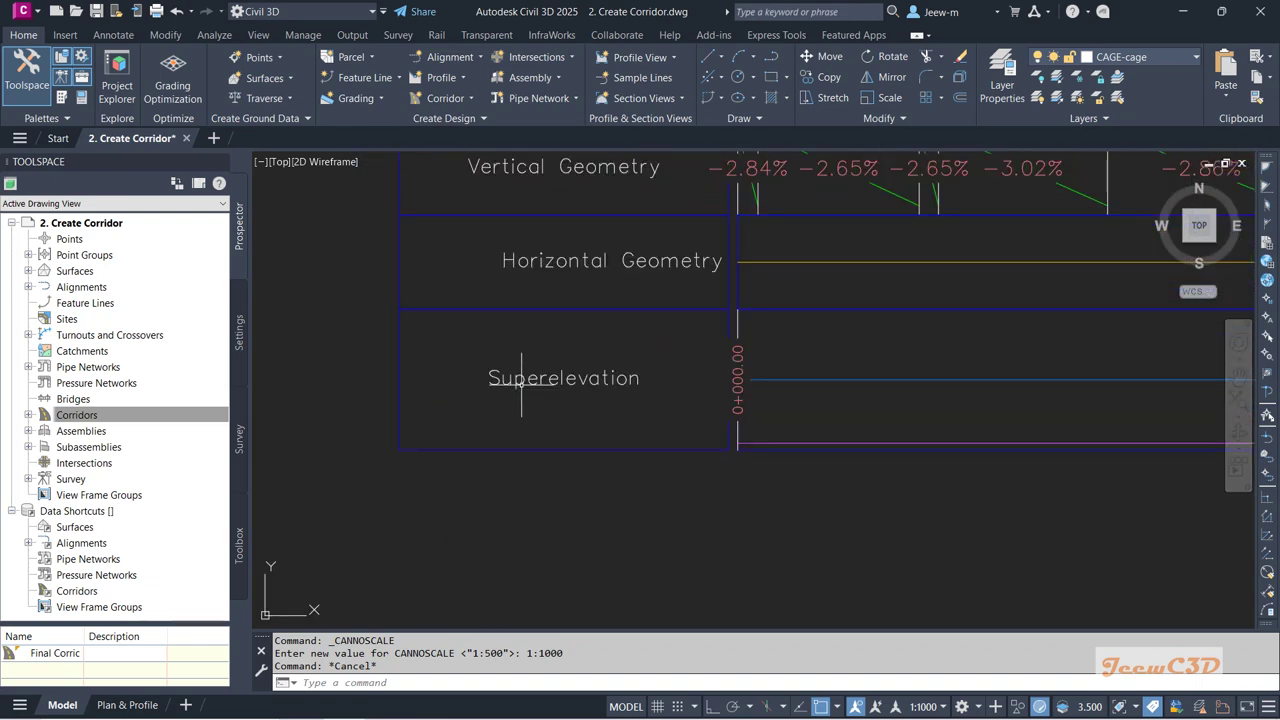
middle_drag(871, 400, 423, 390)
scroll(629, 400, up, 3)
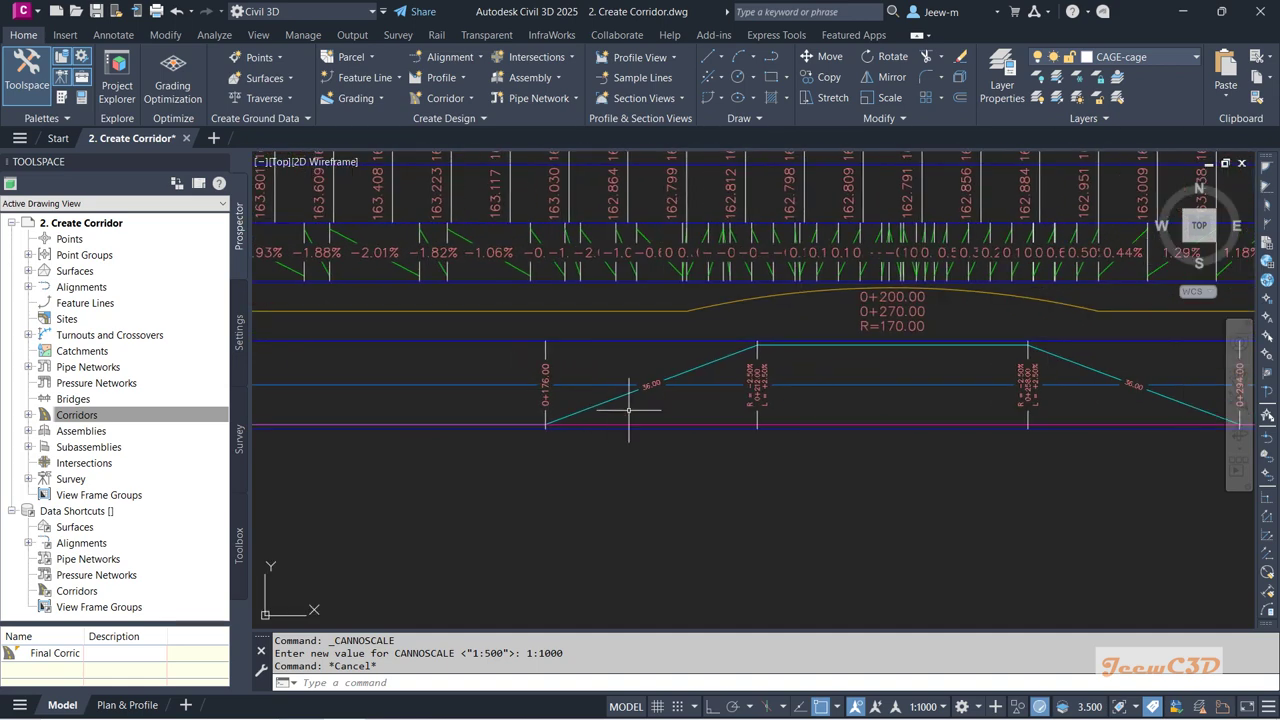
scroll(650, 405, down, 1)
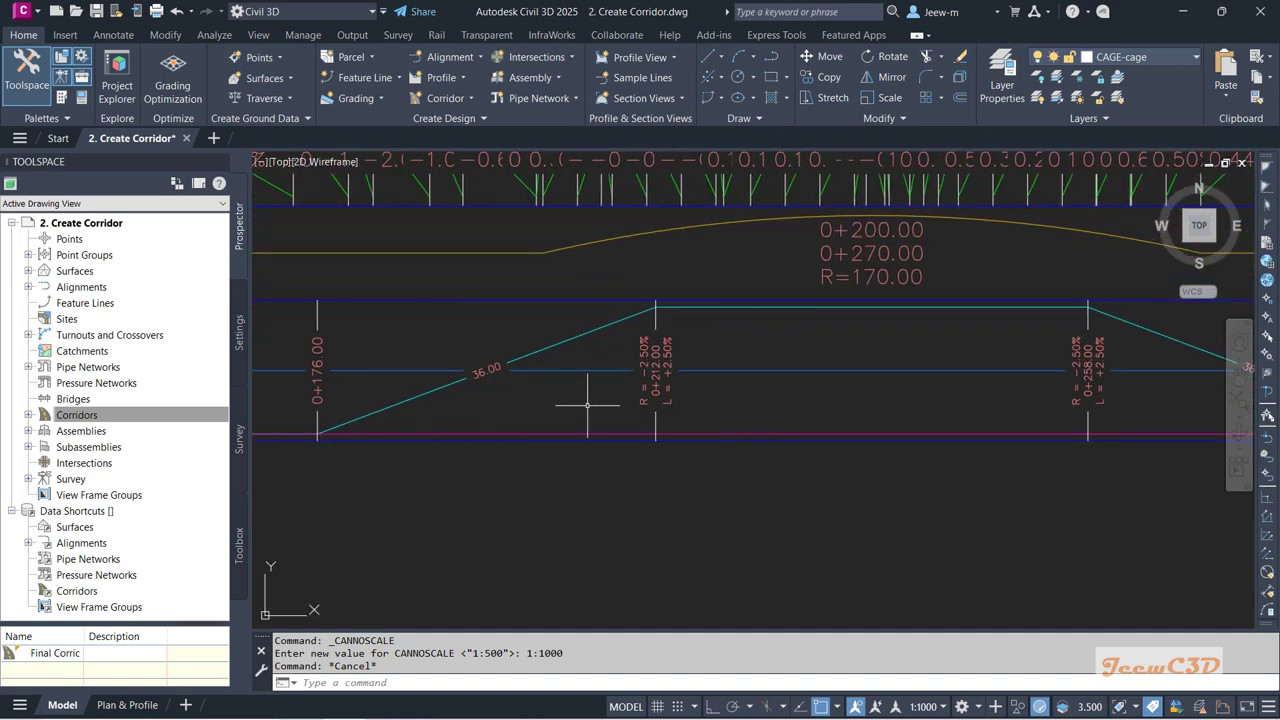
scroll(620, 402, down, 1)
scroll(797, 404, down, 4)
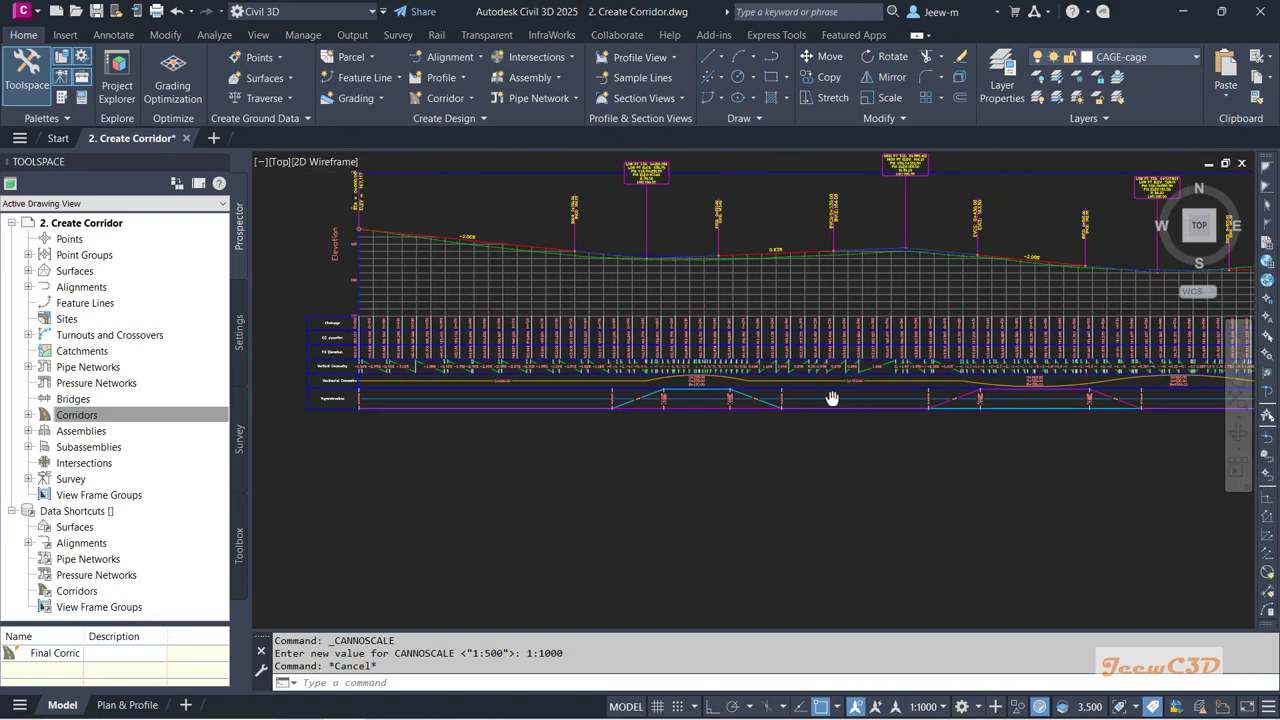
scroll(790, 408, down, 2)
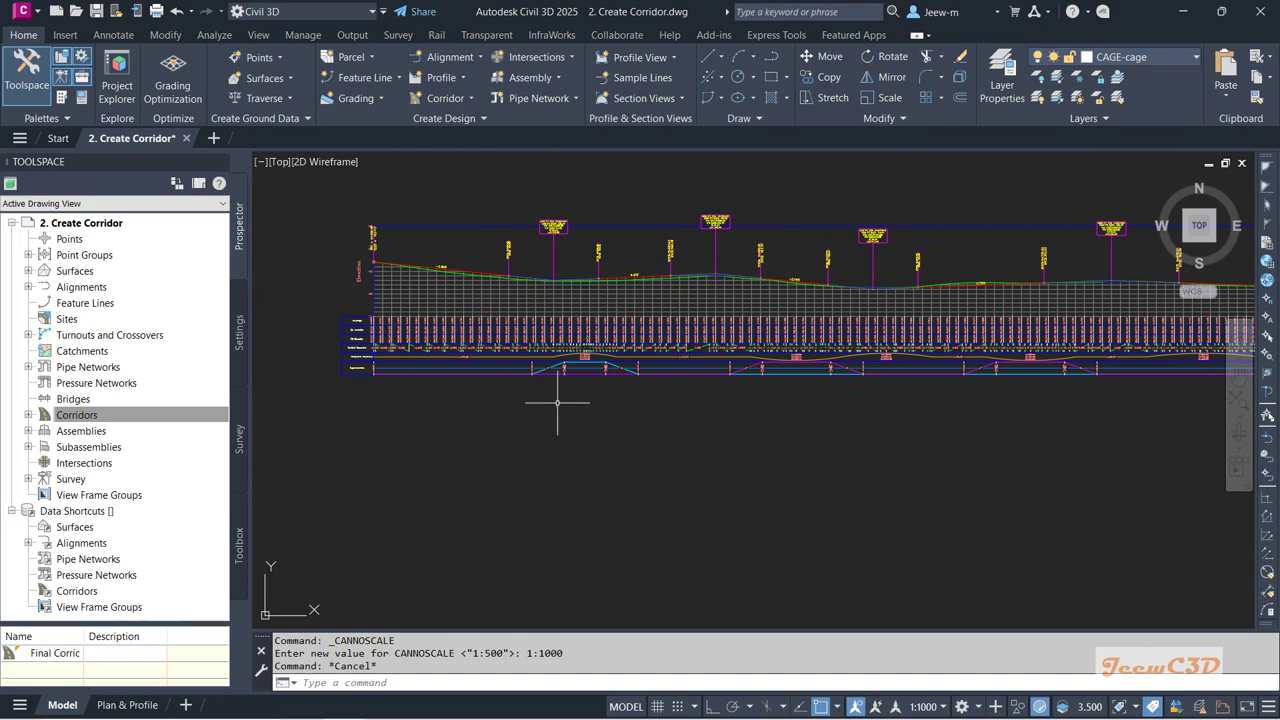
- Inspect the superelevation transition between stations 0+176 and 0+212 in the profile view's band
scroll(551, 398, up, 4)
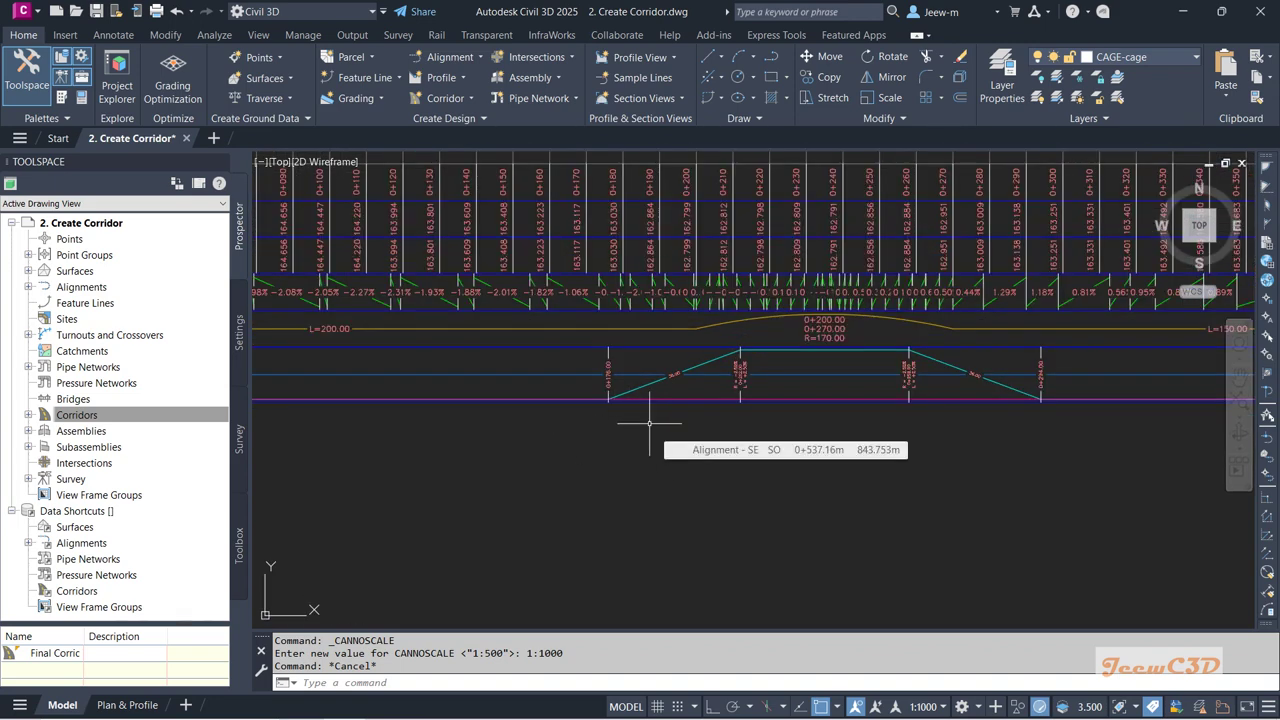
middle_drag(611, 437, 594, 491)
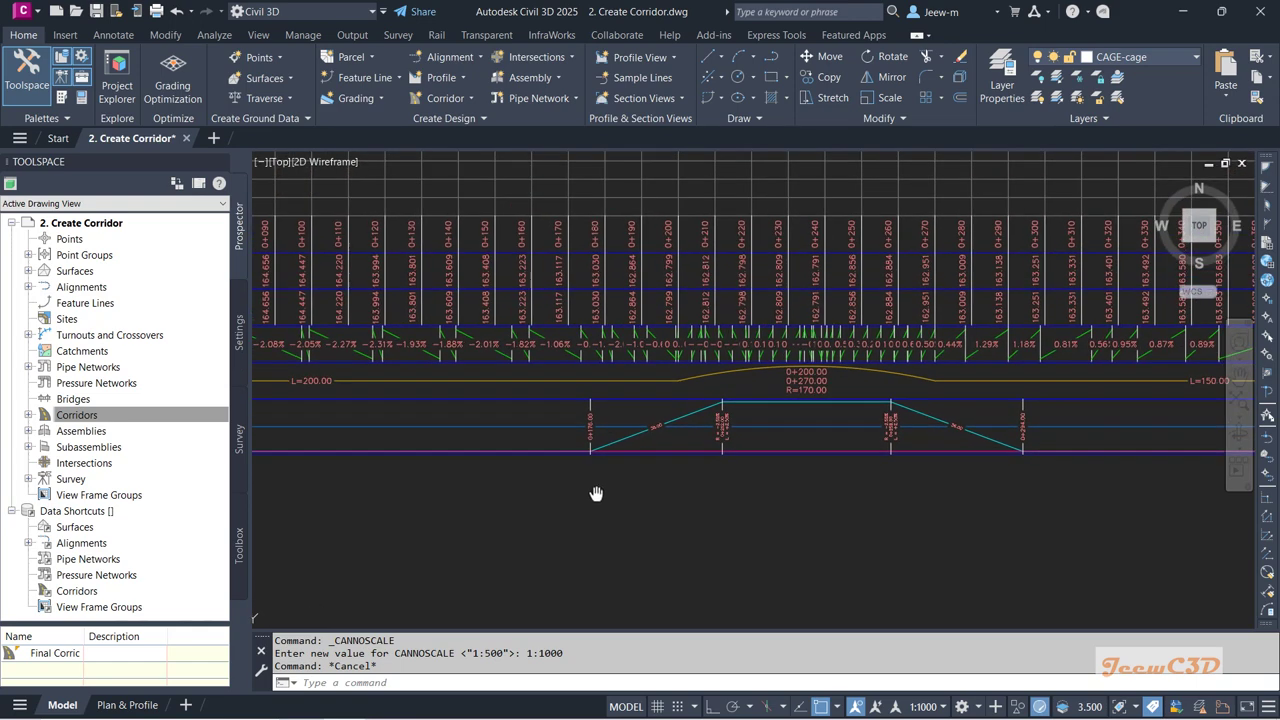
scroll(618, 478, up, 2)
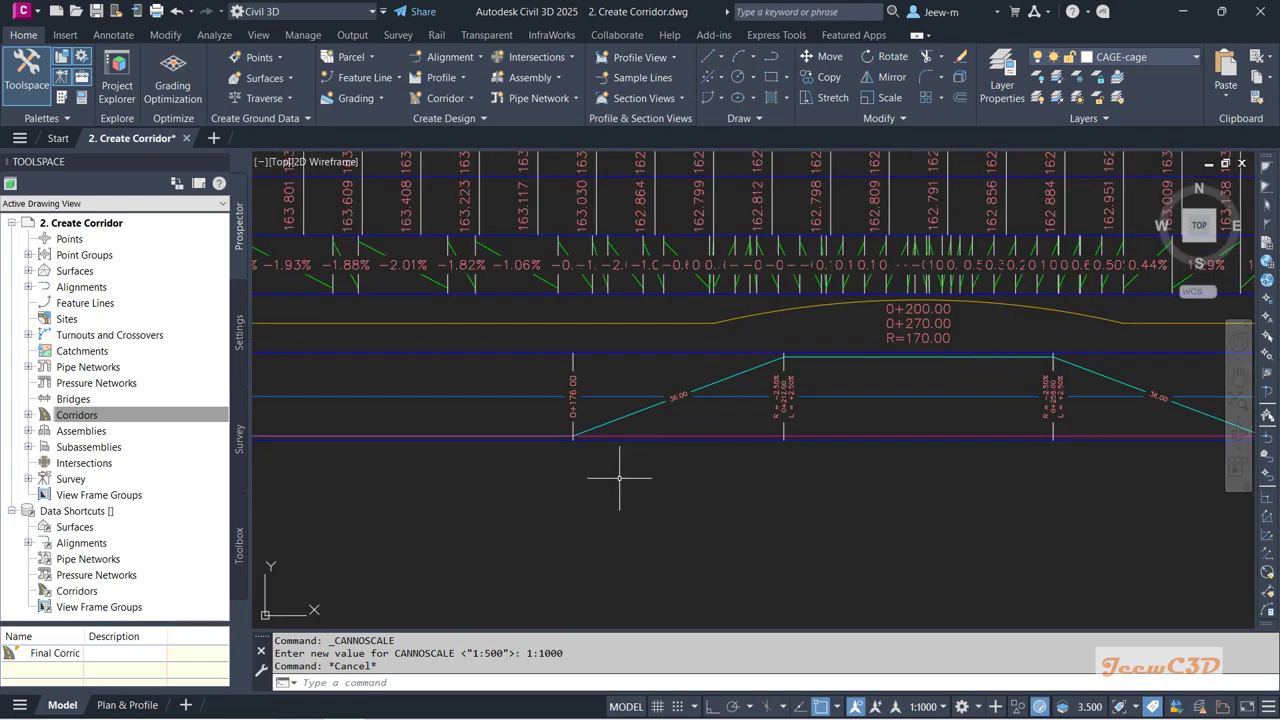
scroll(620, 478, down, 2)
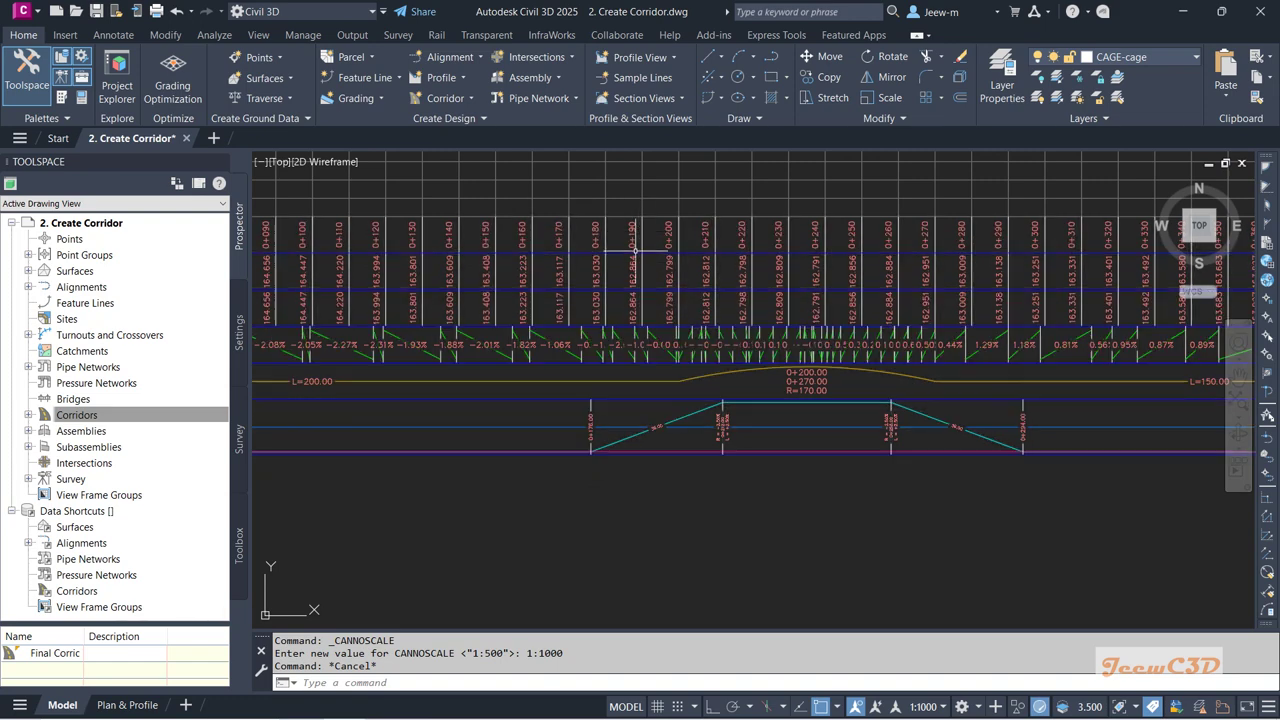
scroll(631, 448, up, 4)
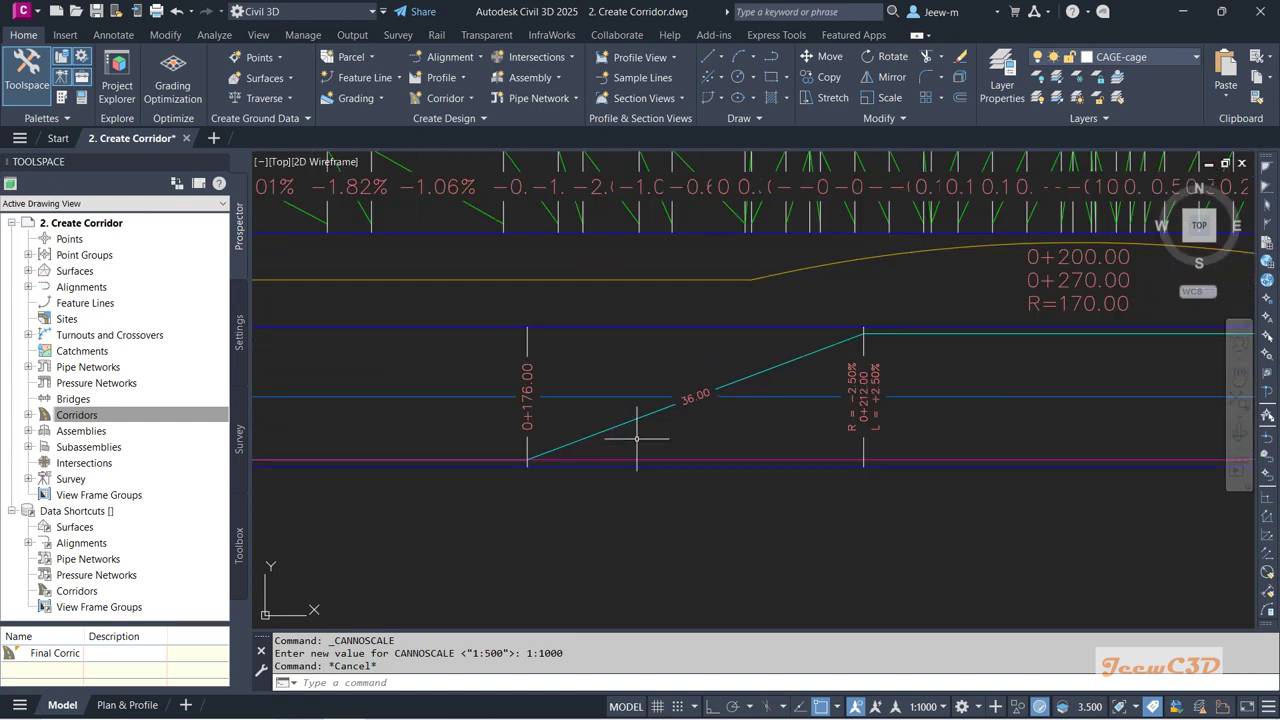
mouse_move(636, 438)
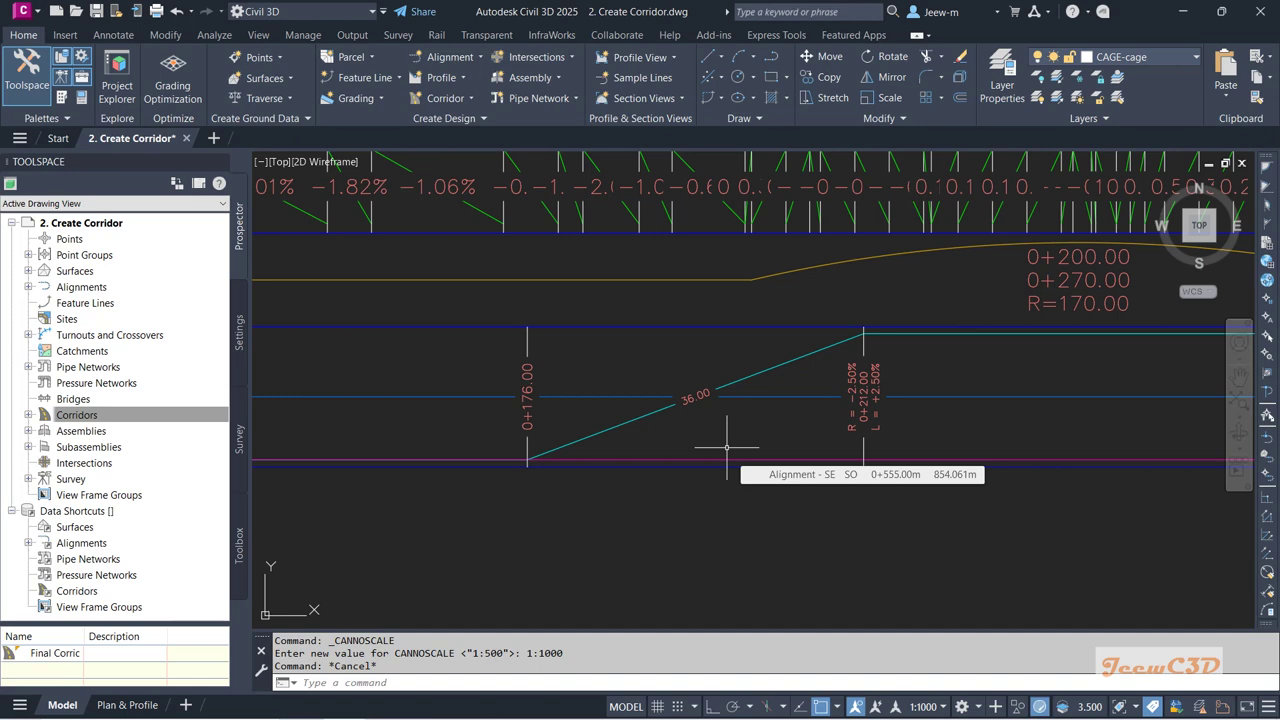
scroll(727, 448, down, 5)
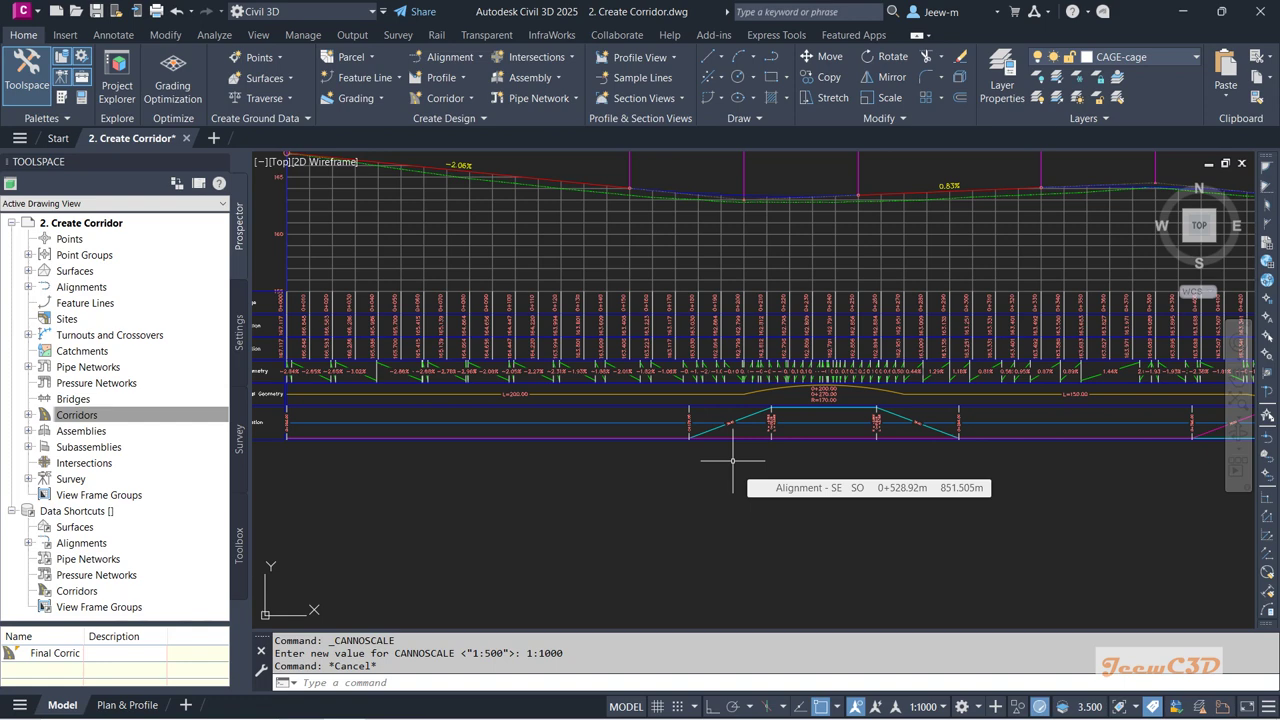
scroll(732, 461, down, 5)
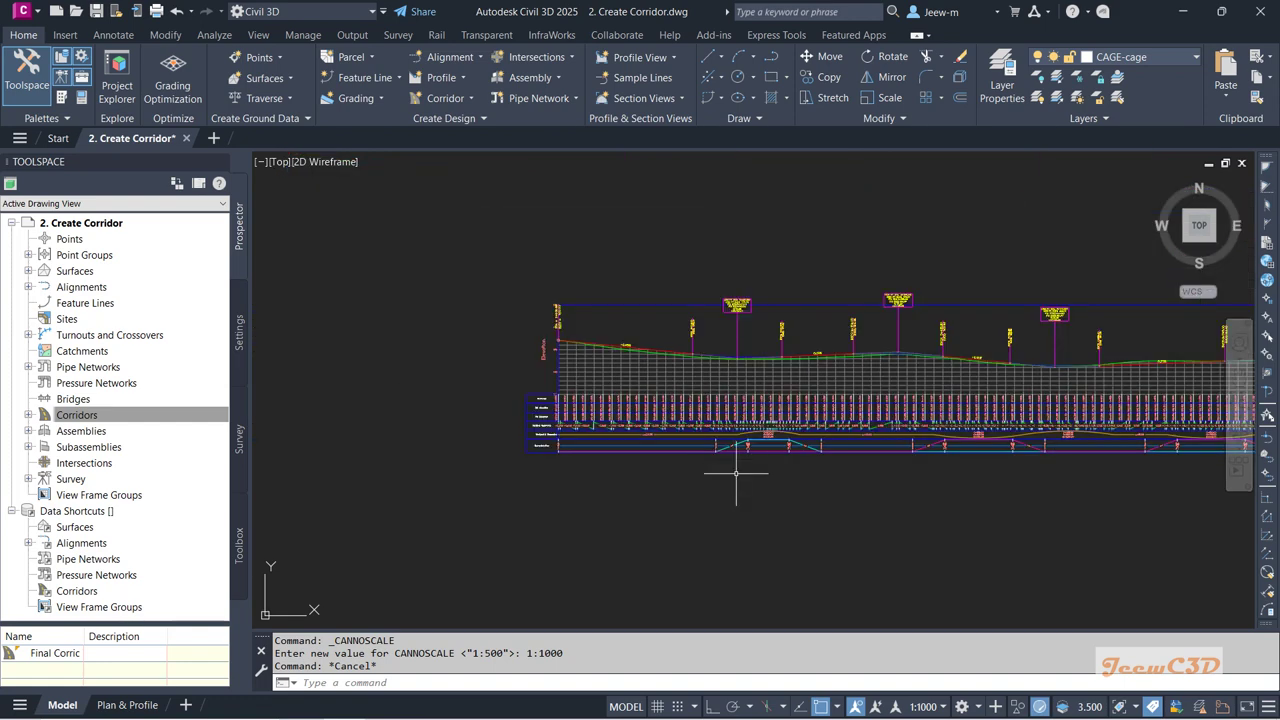
- Select the corridor in plan between stations 0+100 and 0+120 to identify it, and clear the selection
middle_drag(729, 500, 858, 382)
scroll(829, 420, down, 4)
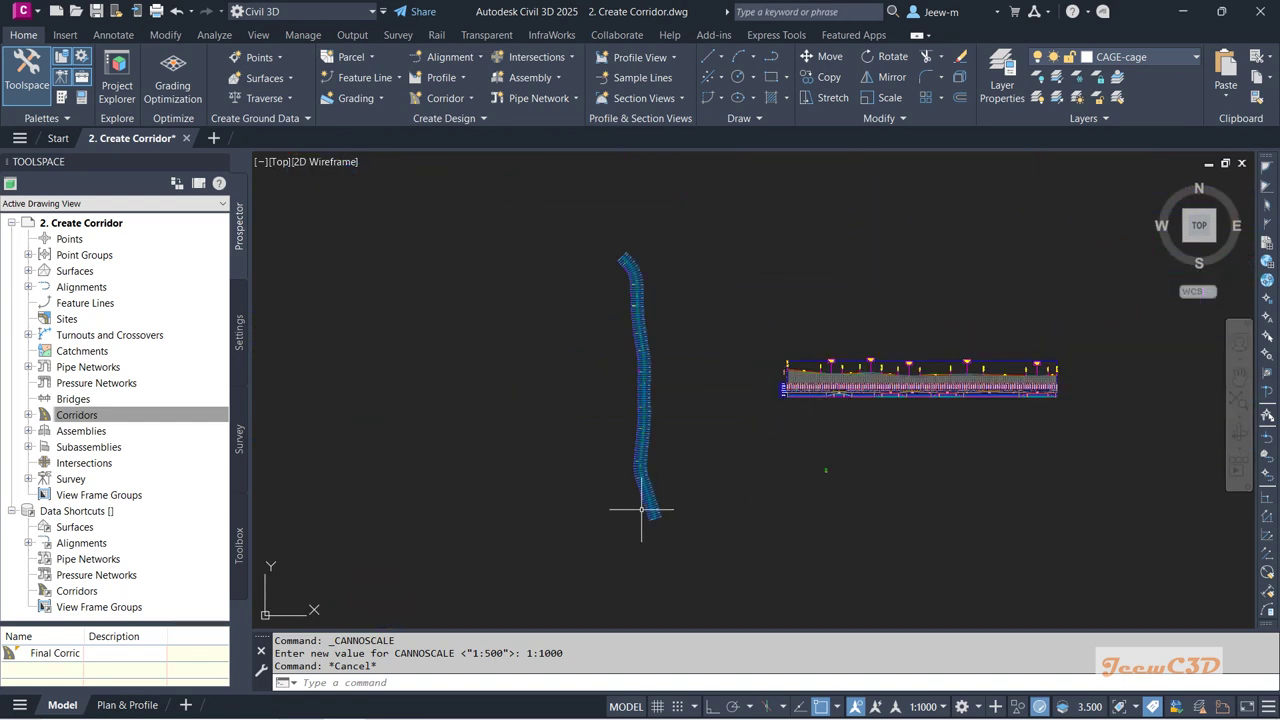
scroll(660, 477, up, 5)
scroll(652, 490, up, 4)
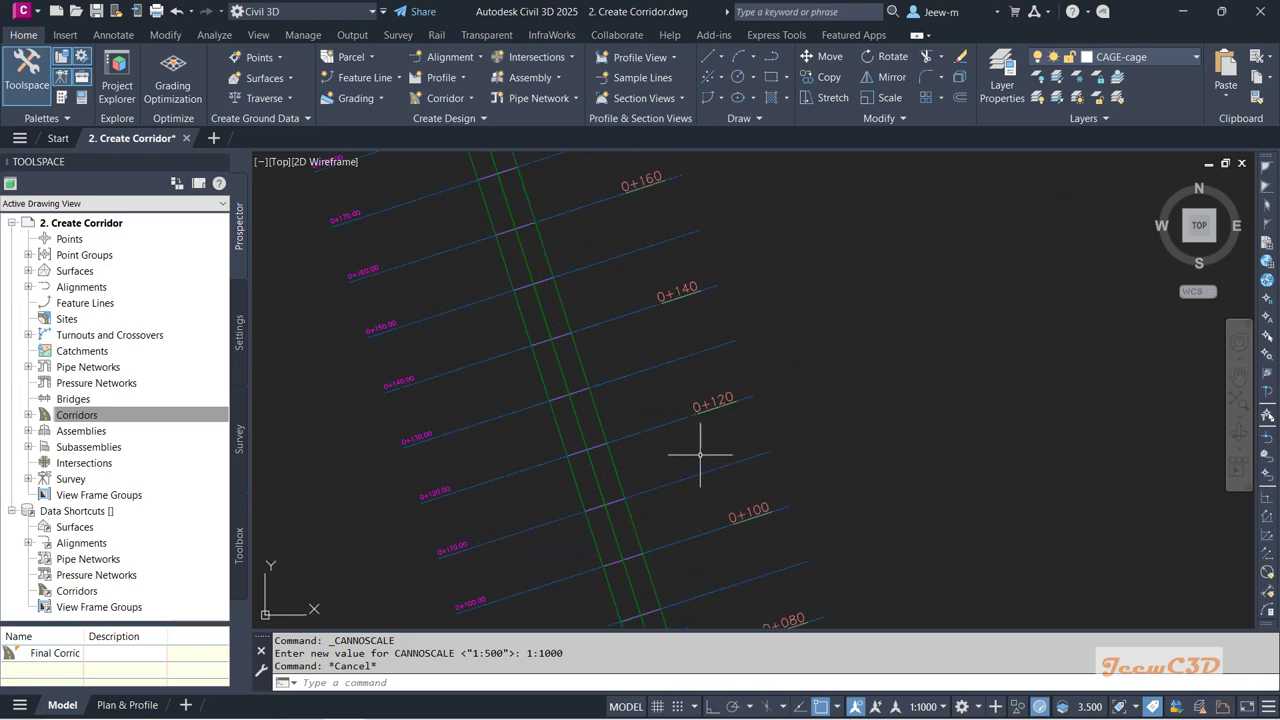
scroll(632, 518, up, 4)
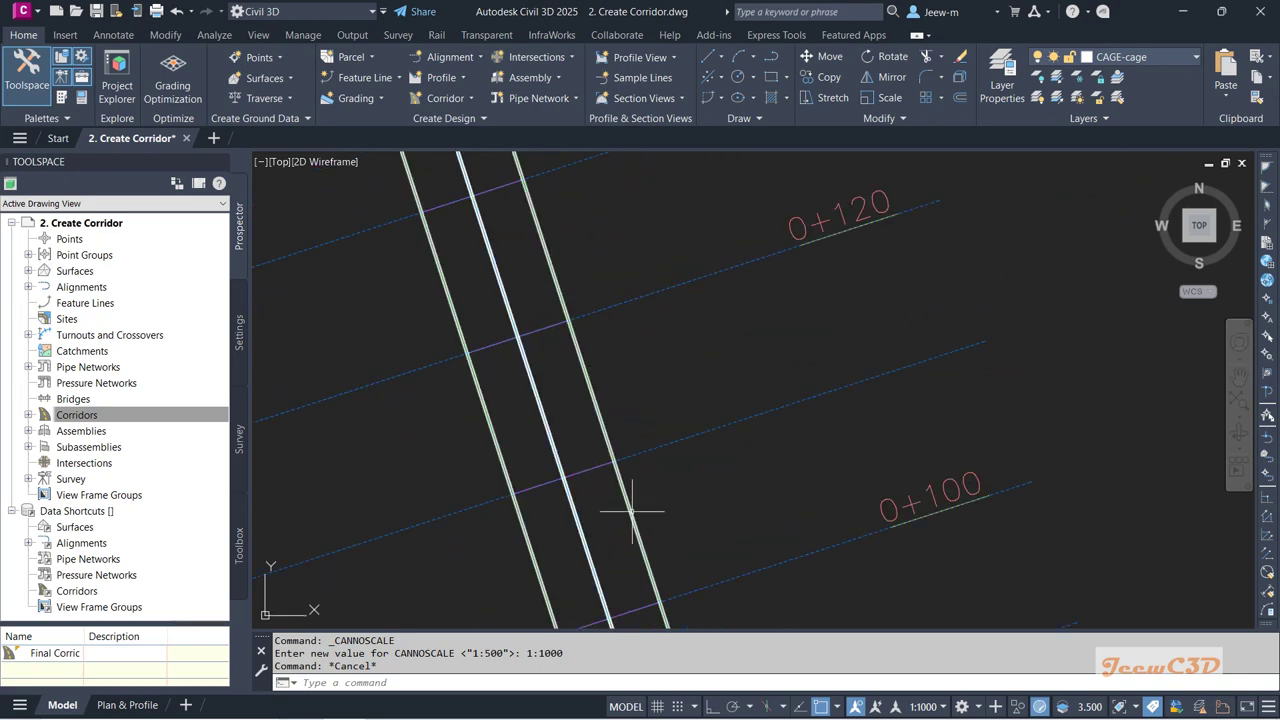
click(632, 513)
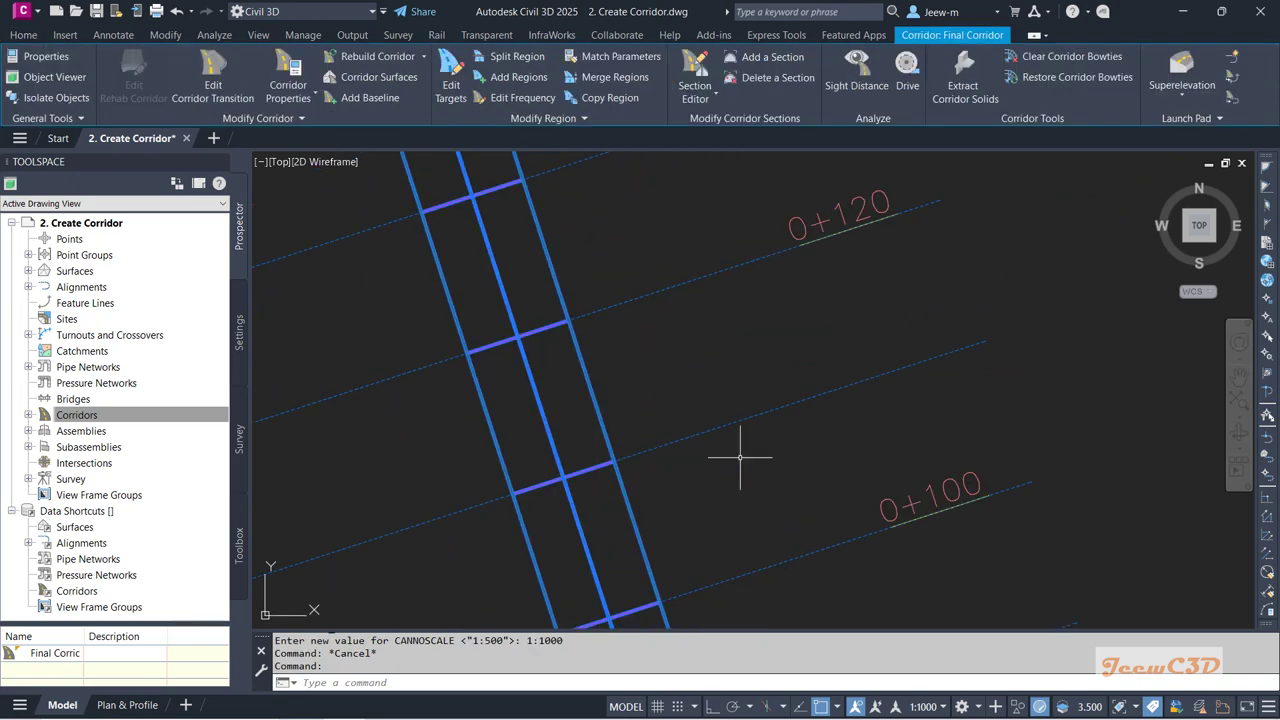
mouse_move(741, 477)
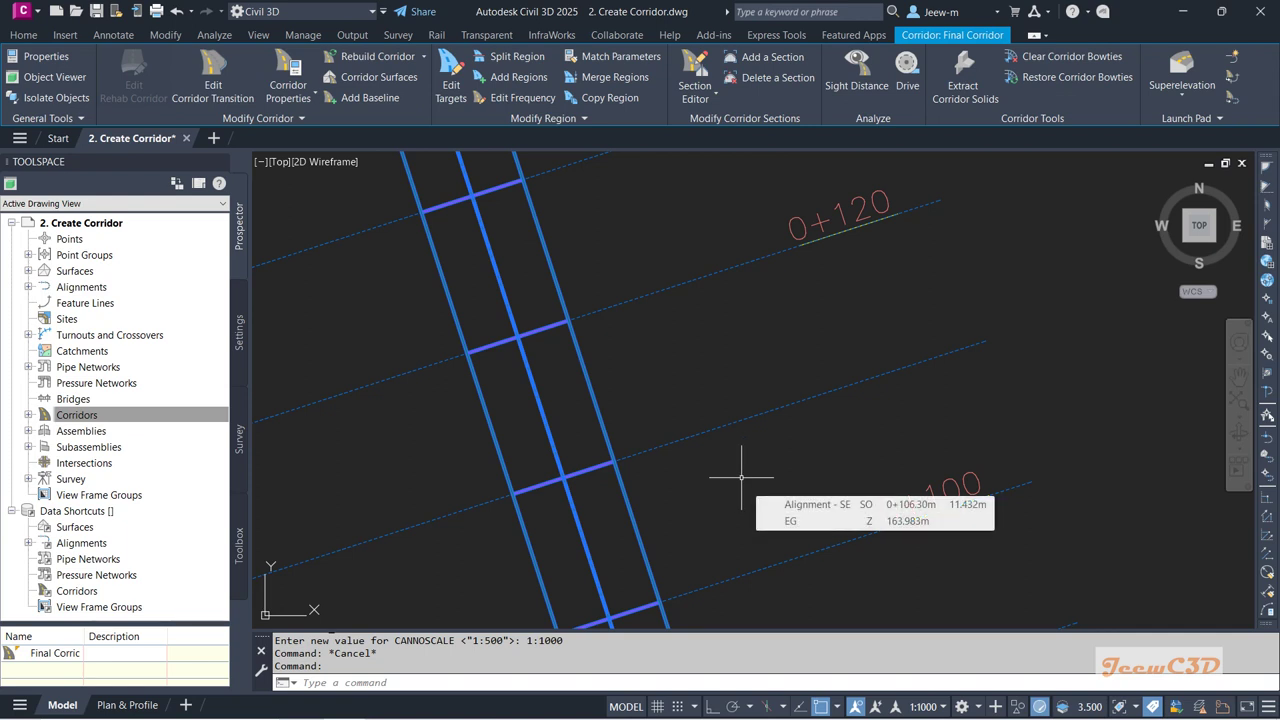
key(Escape)
scroll(741, 477, down, 6)
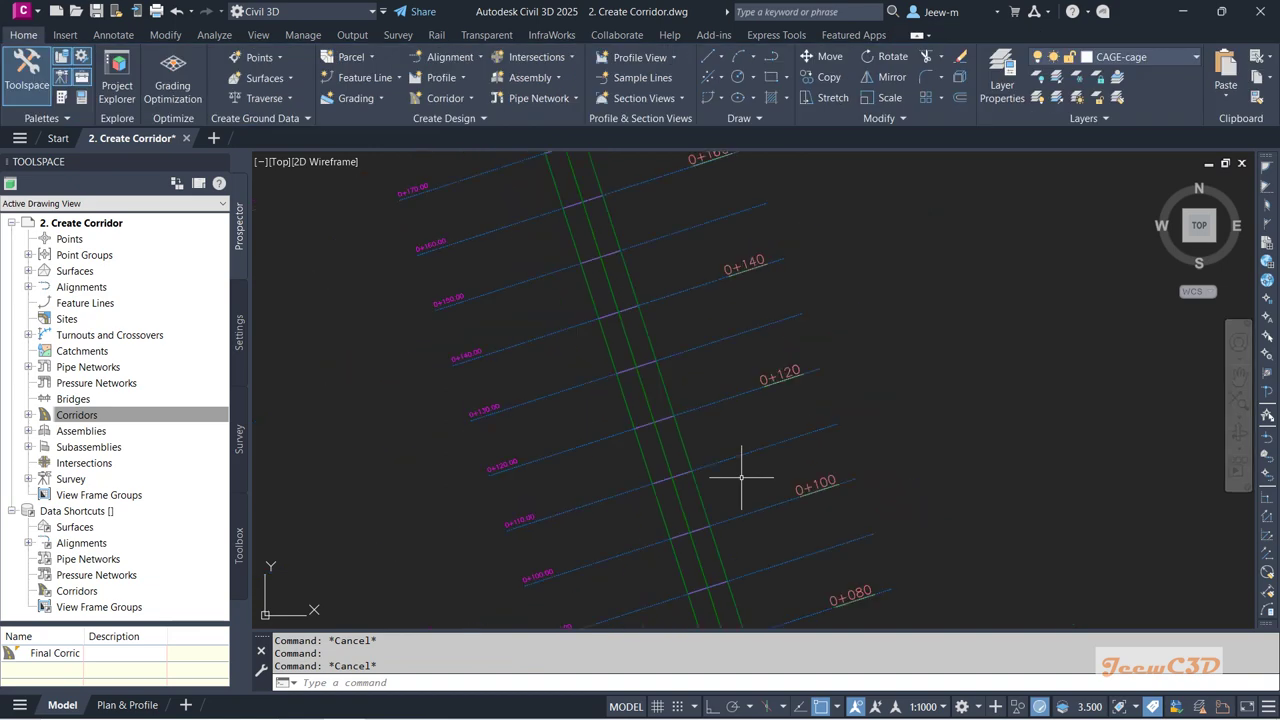
- Check which subassembly type the assembly's left lane uses by selecting it, and clear the selection
middle_drag(757, 460, 666, 491)
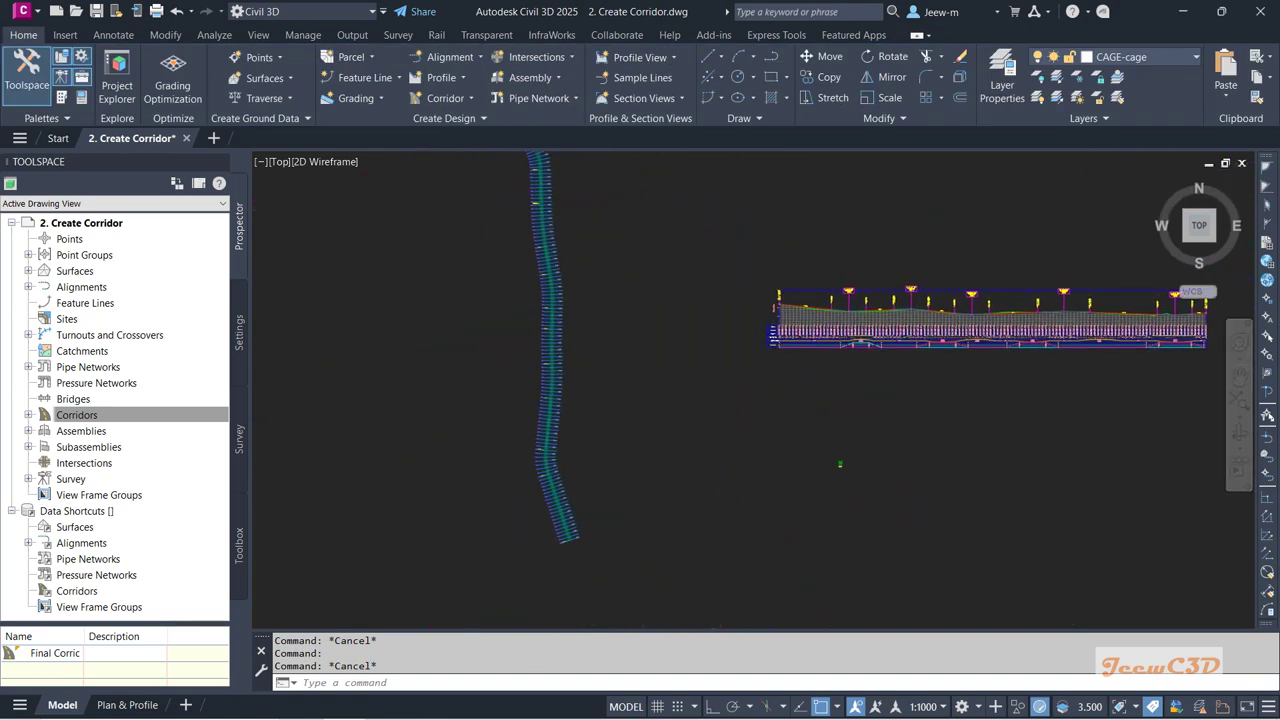
scroll(903, 449, up, 8)
scroll(909, 448, up, 3)
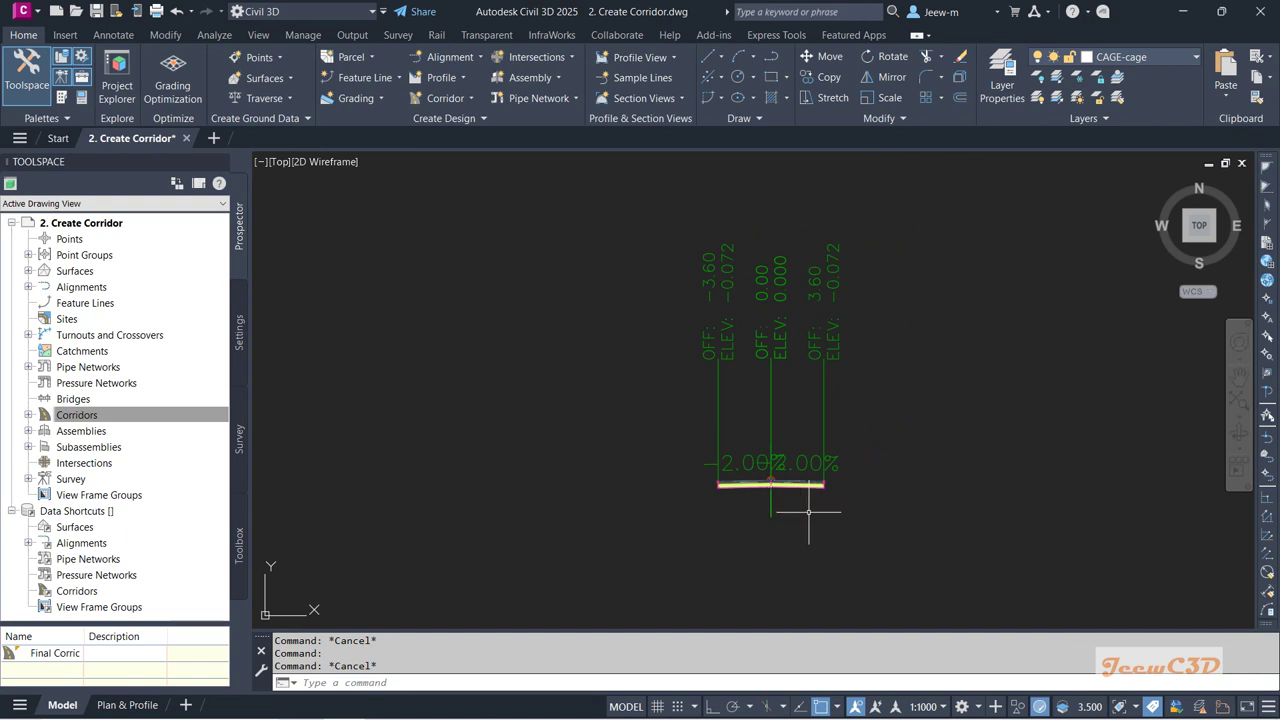
mouse_move(808, 512)
mouse_move(748, 501)
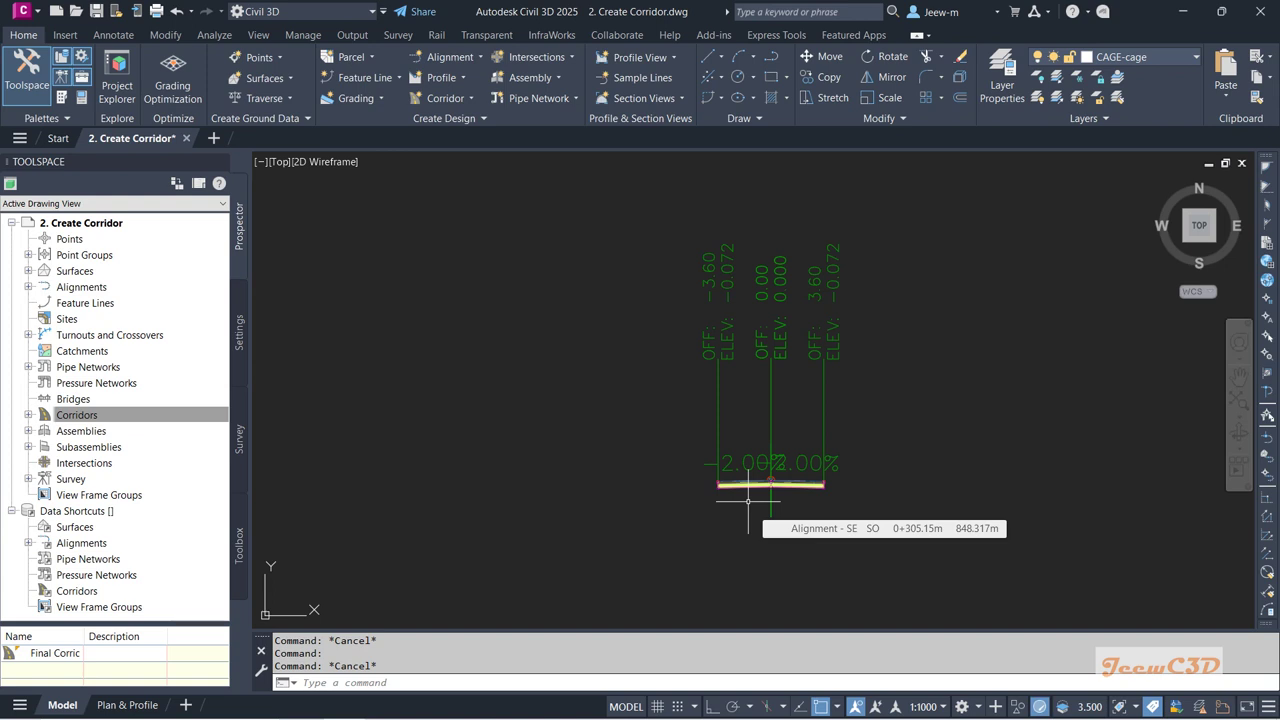
click(750, 487)
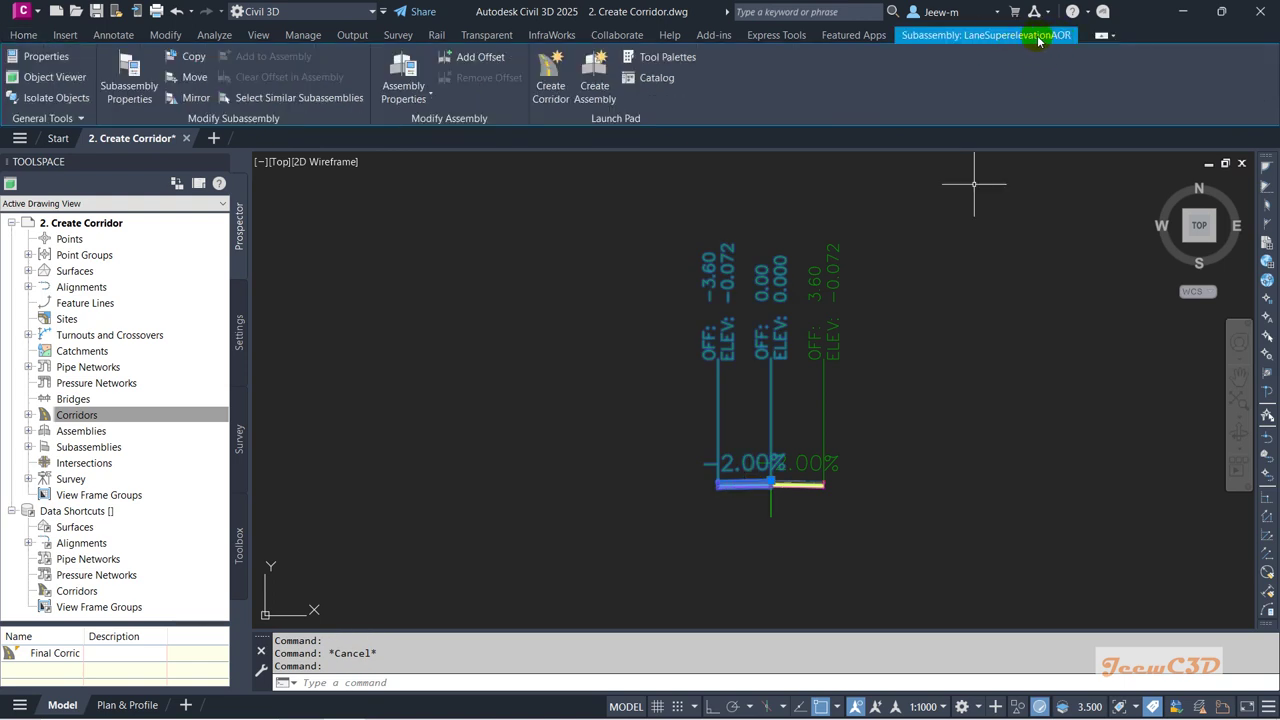
key(Escape)
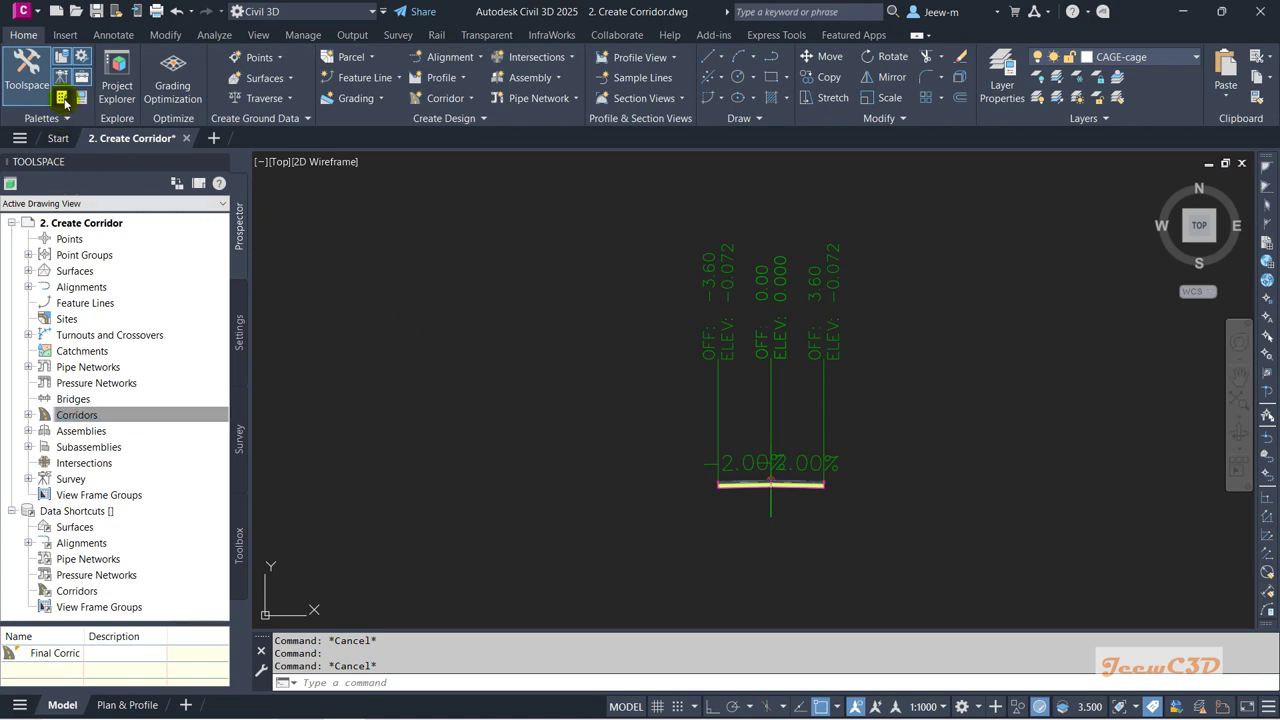
- Review the metric Lanes subassemblies in the tool palettes, close the palettes and inspect the assembly's lane slopes
click(62, 98)
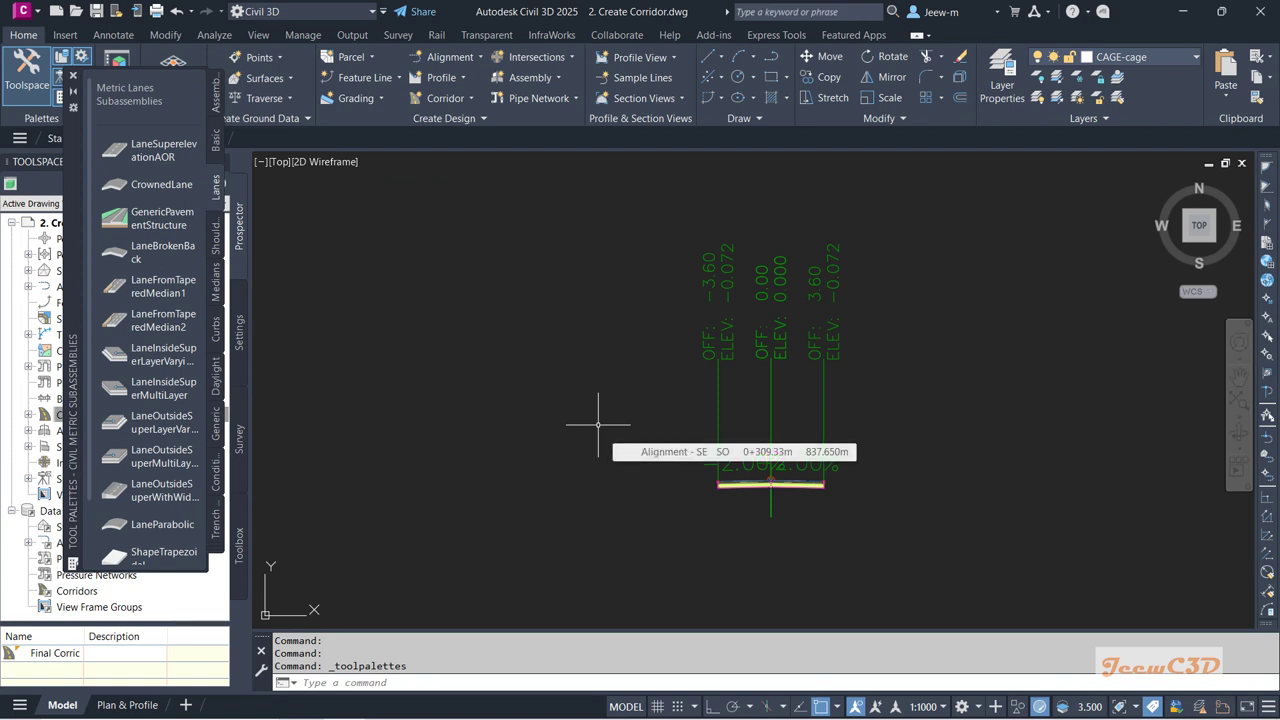
key(Escape)
scroll(598, 424, down, 2)
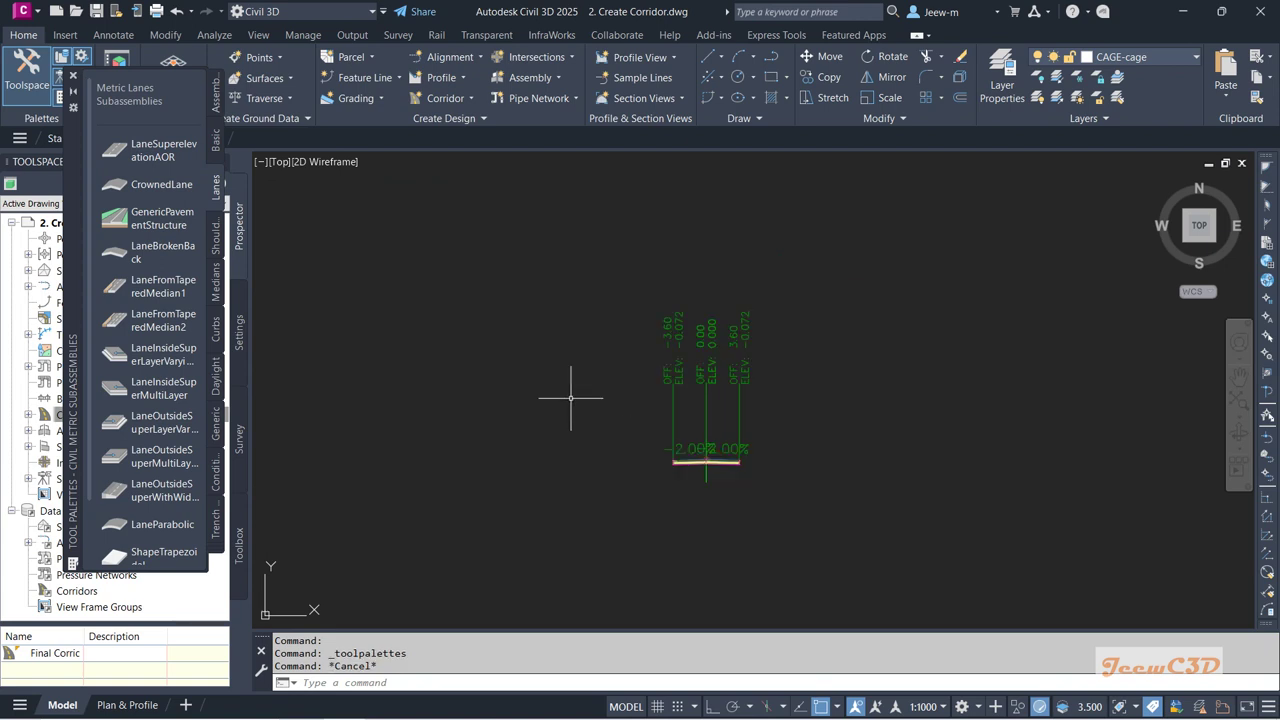
click(72, 76)
scroll(723, 478, up, 4)
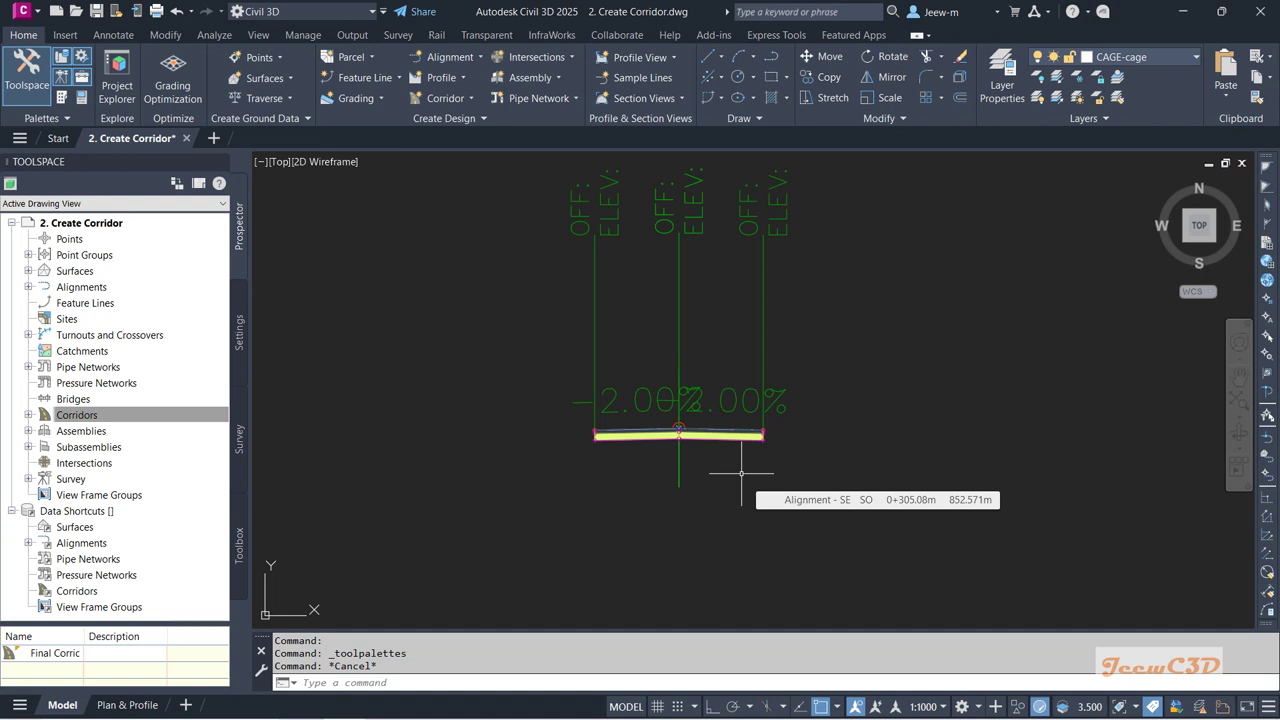
middle_drag(620, 495, 660, 495)
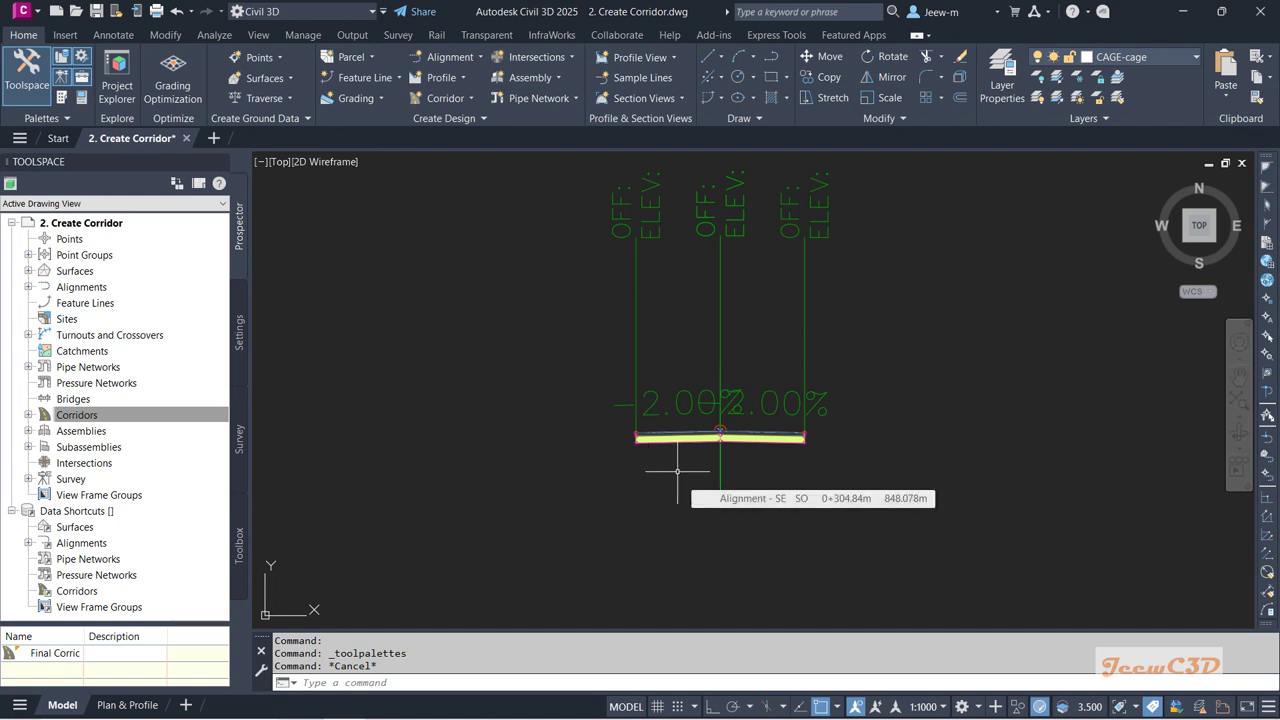
- Select the Alignment - SE centreline near station 0+020 in plan and open its superelevation tabular editor
scroll(677, 470, down, 6)
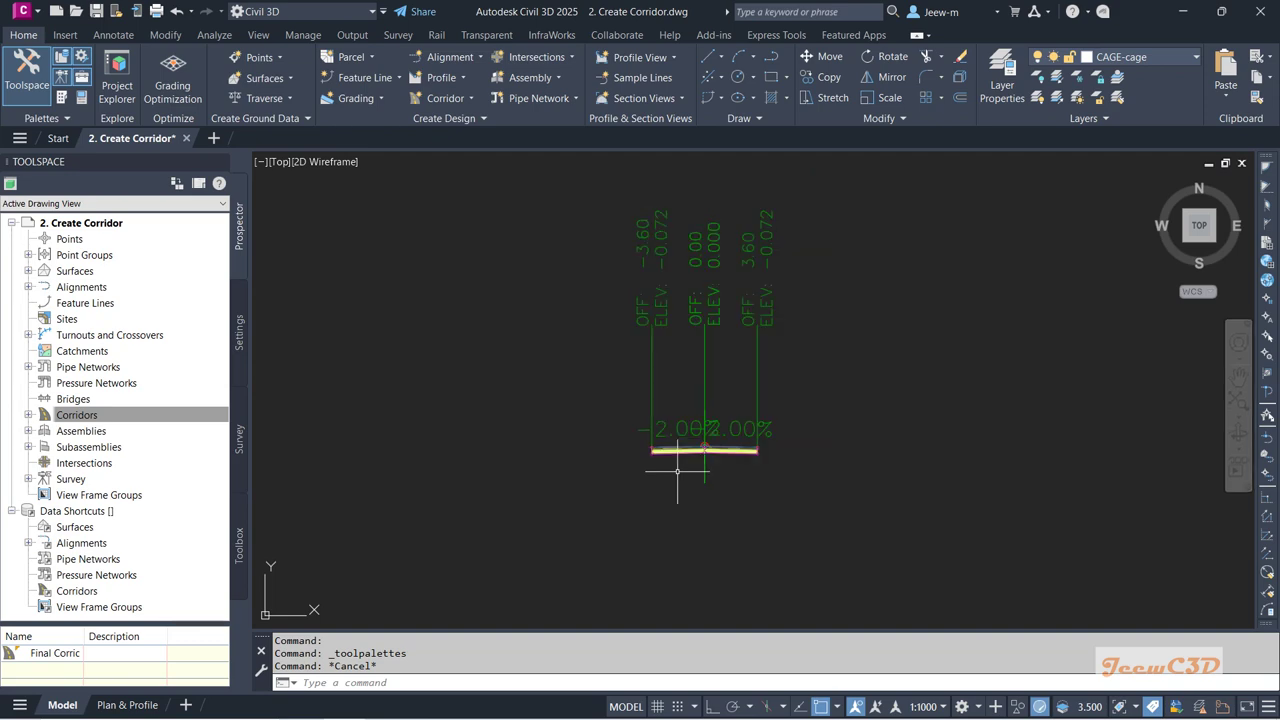
middle_drag(677, 466, 549, 483)
scroll(549, 483, up, 10)
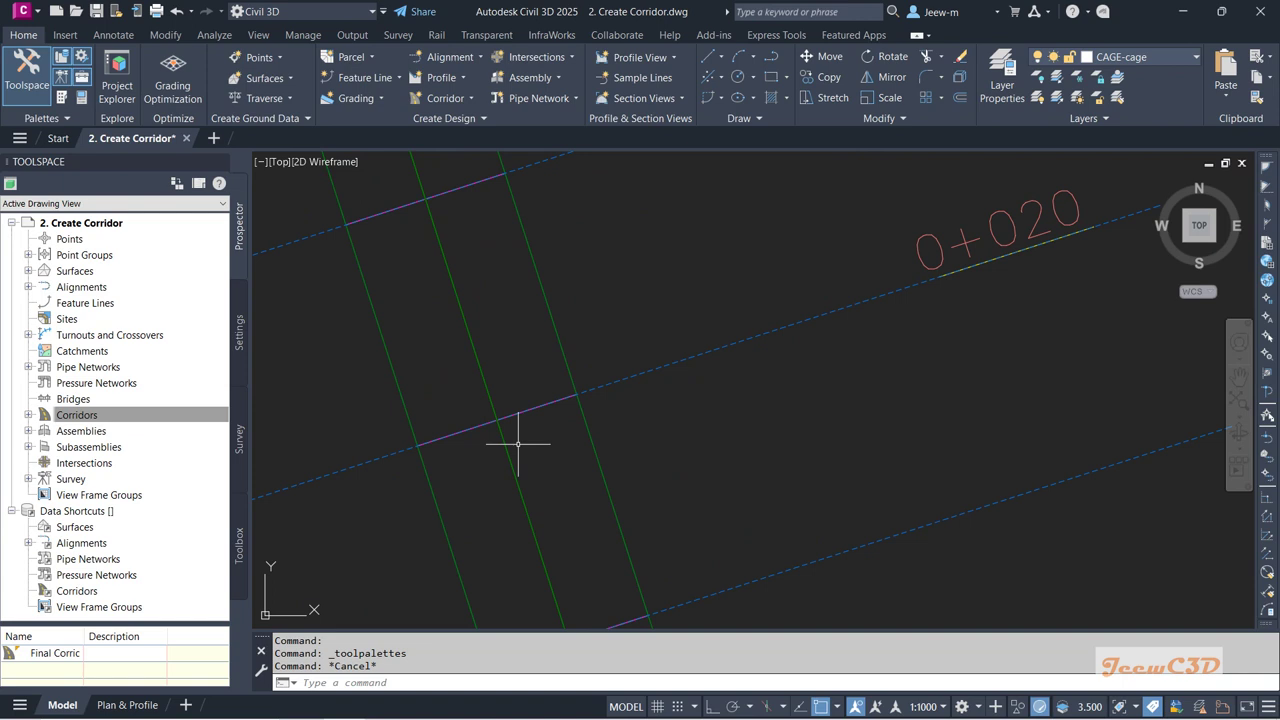
click(496, 375)
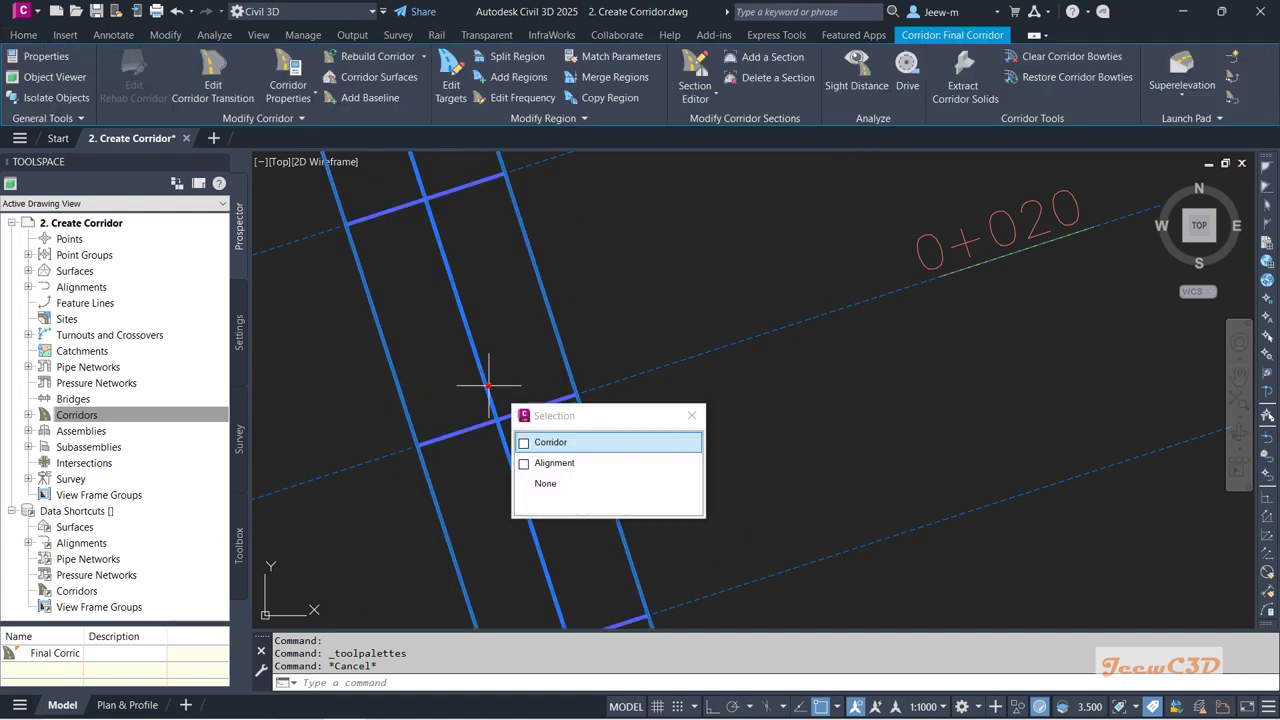
click(568, 462)
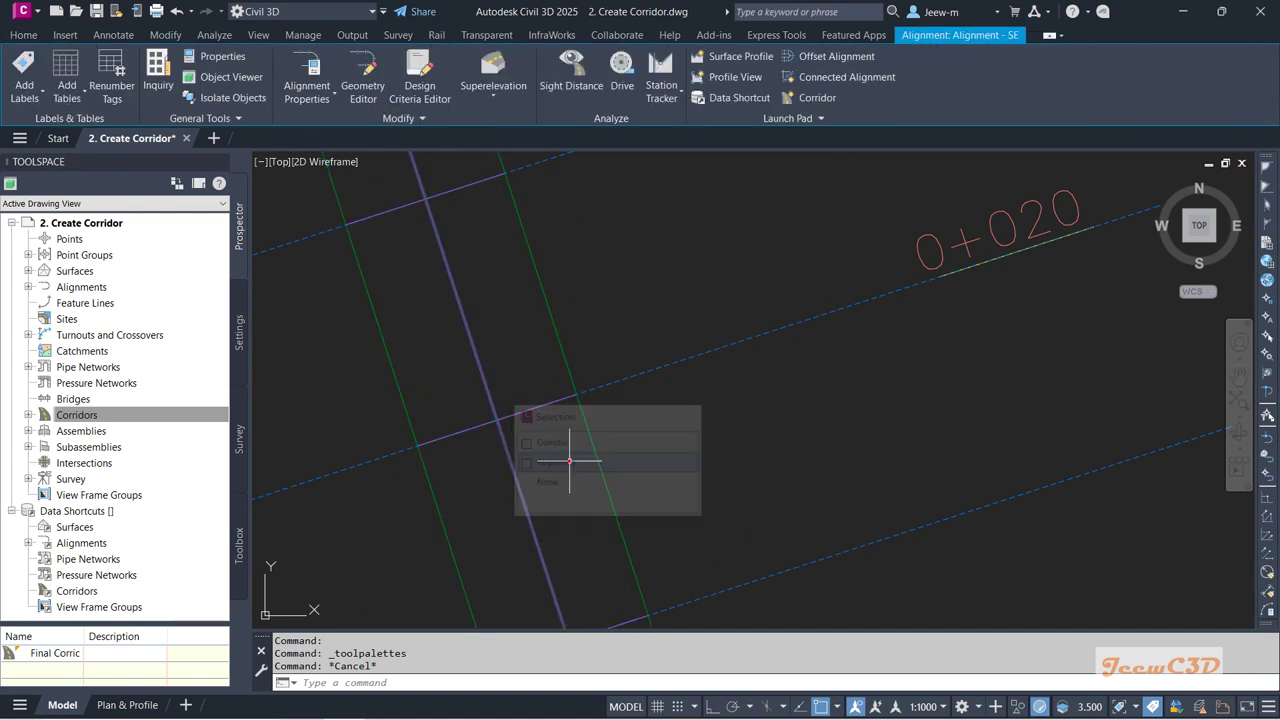
click(500, 101)
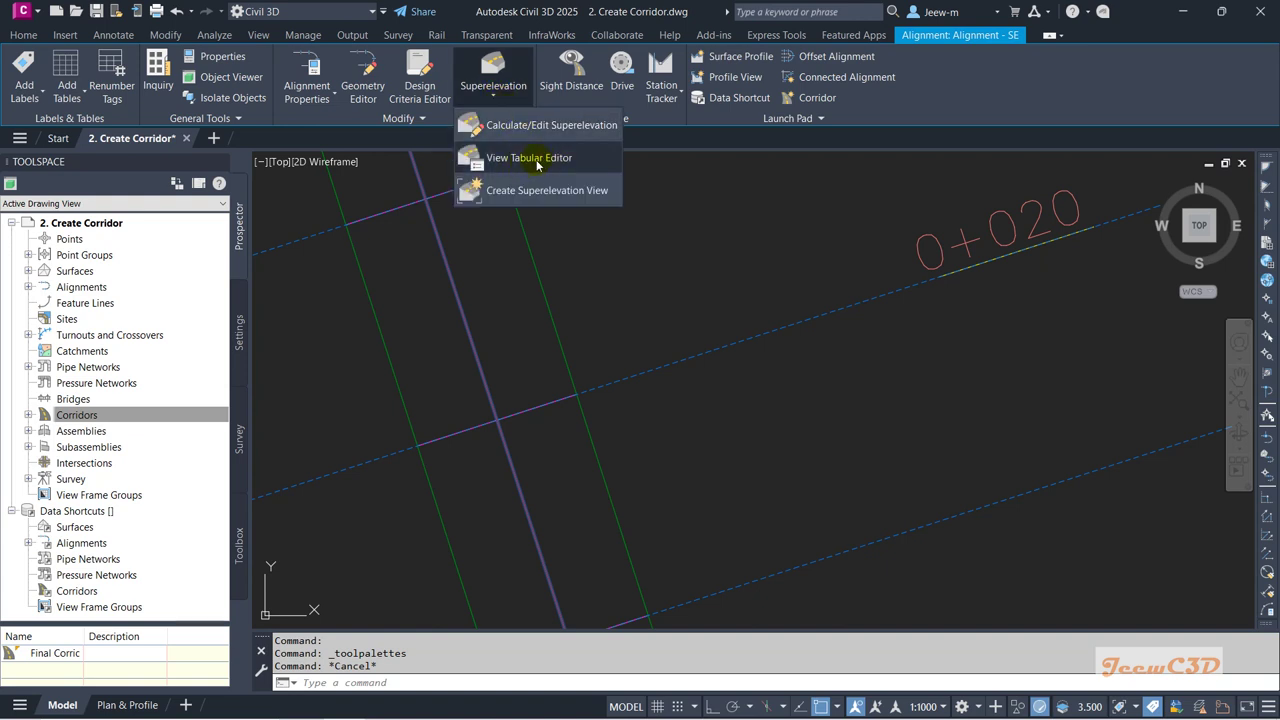
click(537, 162)
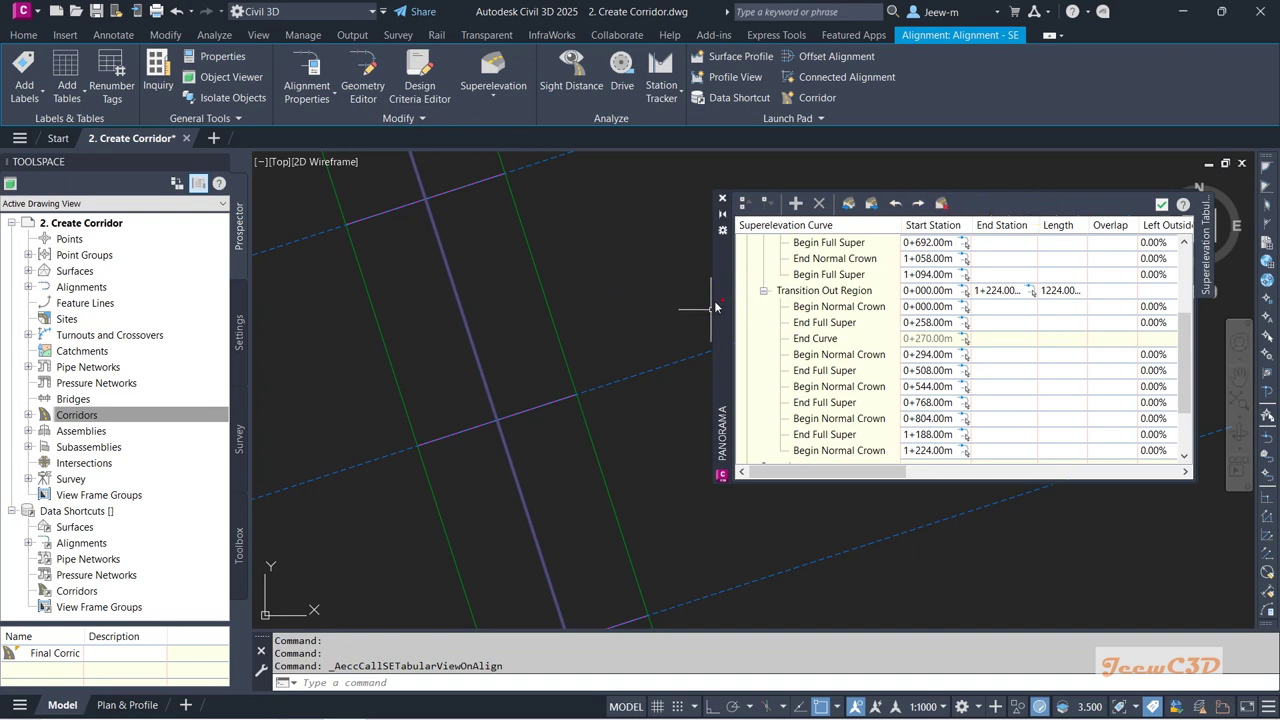
- Enlarge the superelevation table, review the left and right outside lane slopes per station, close the table and clear the selection
drag(715, 307, 388, 257)
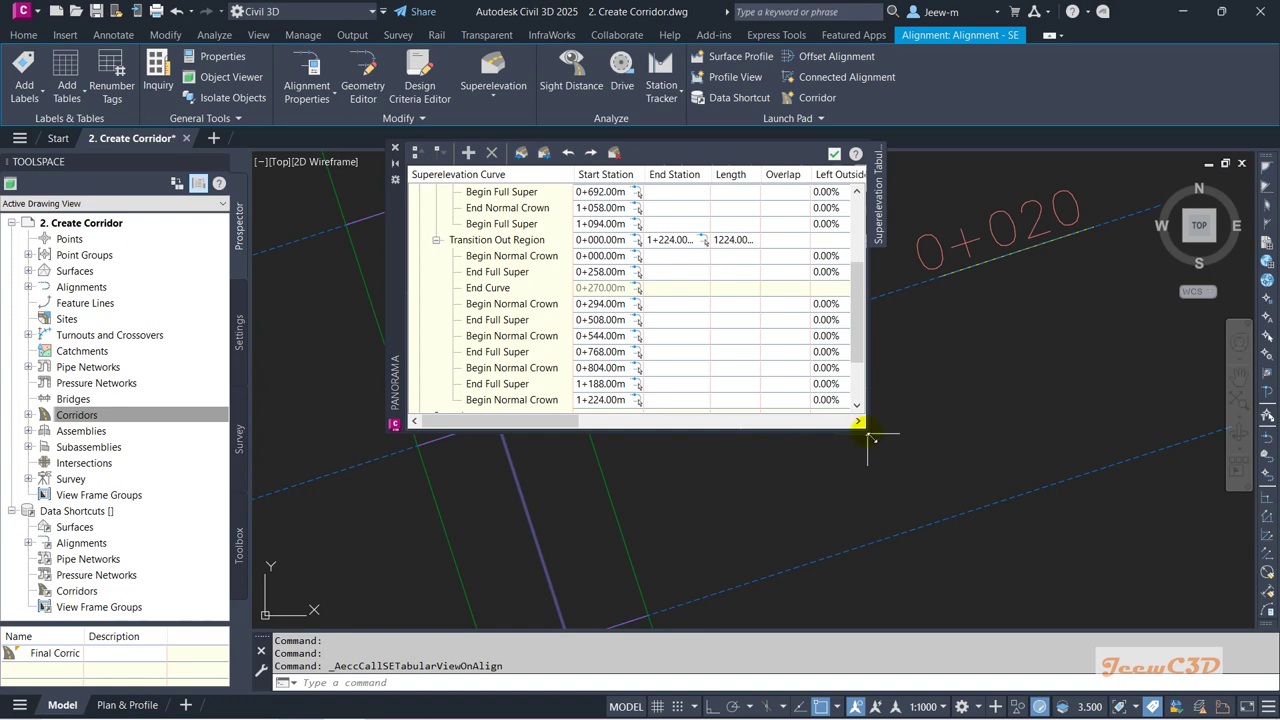
drag(868, 437, 1163, 630)
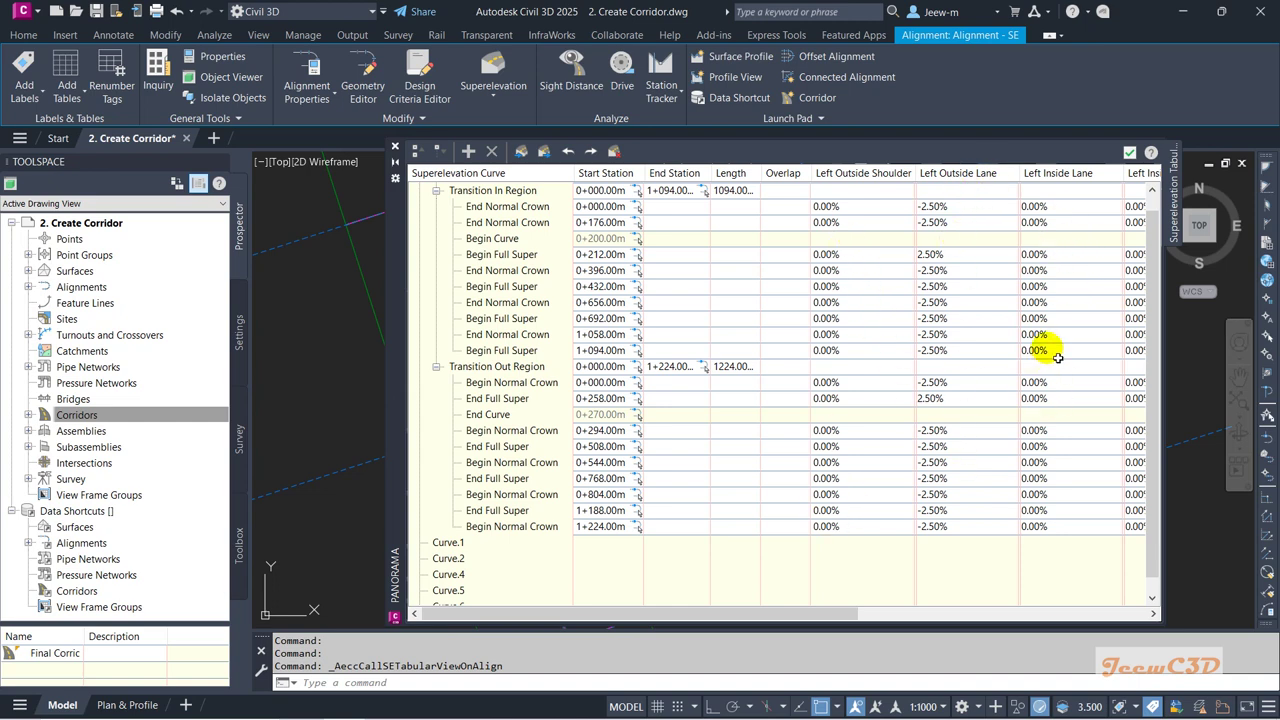
drag(797, 616, 1059, 615)
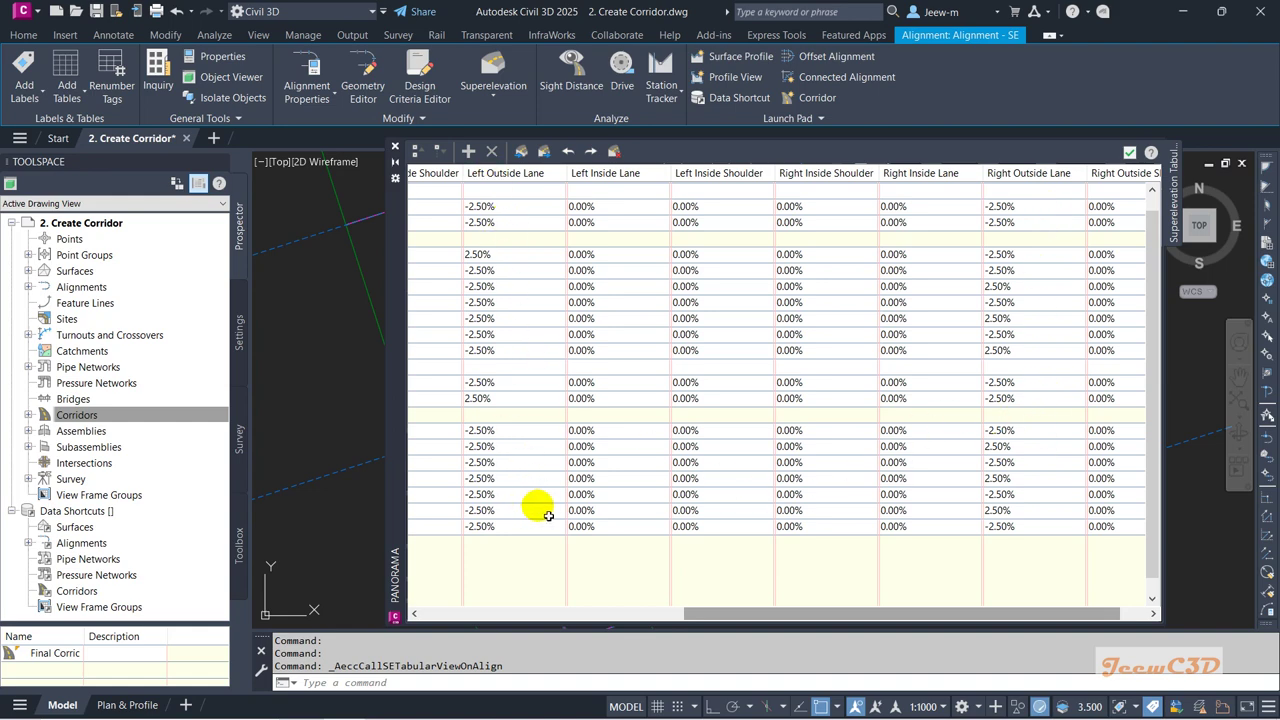
click(1128, 153)
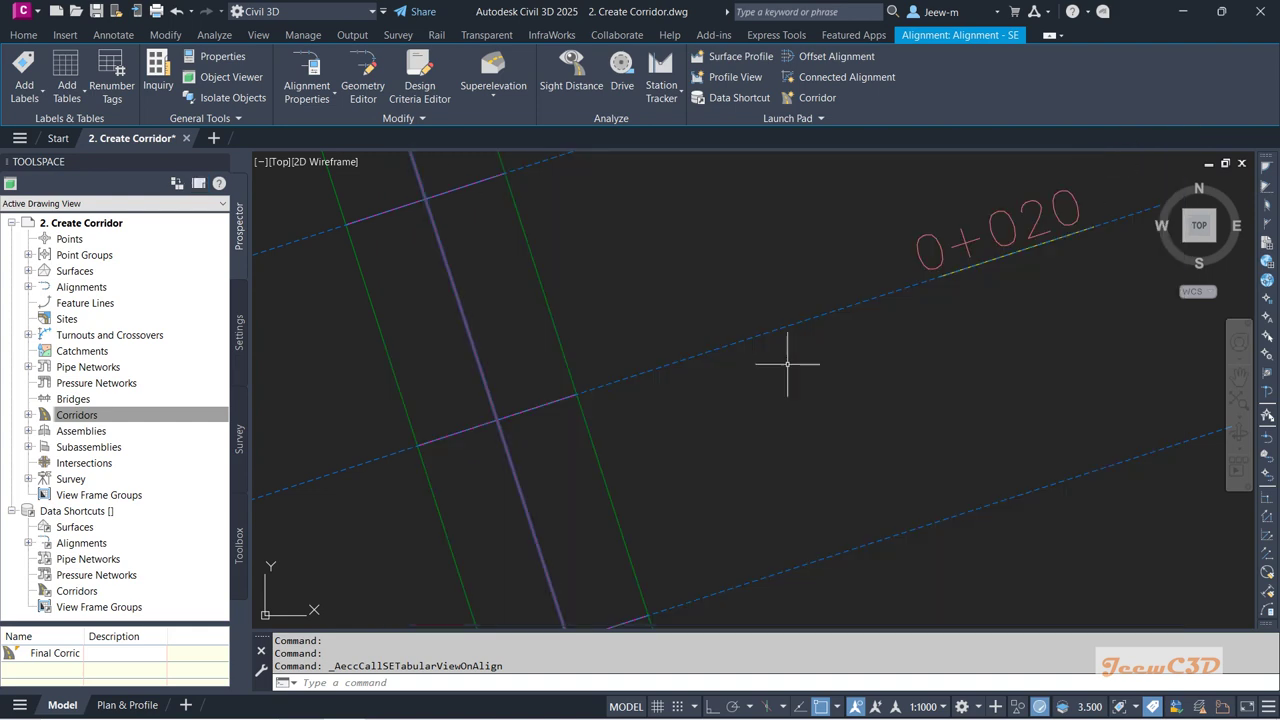
scroll(766, 380, down, 8)
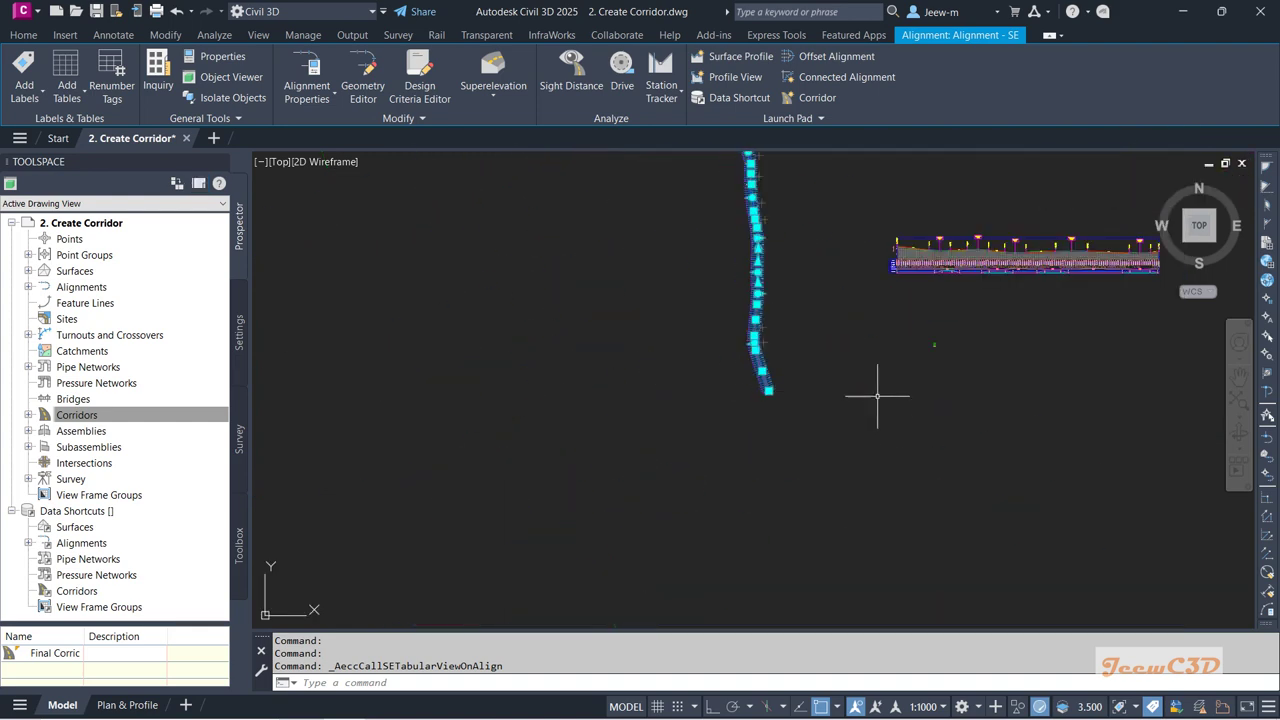
middle_drag(877, 396, 674, 434)
key(Escape)
- Open the subassembly properties of the assembly's left lane and display its input parameters
scroll(736, 390, up, 3)
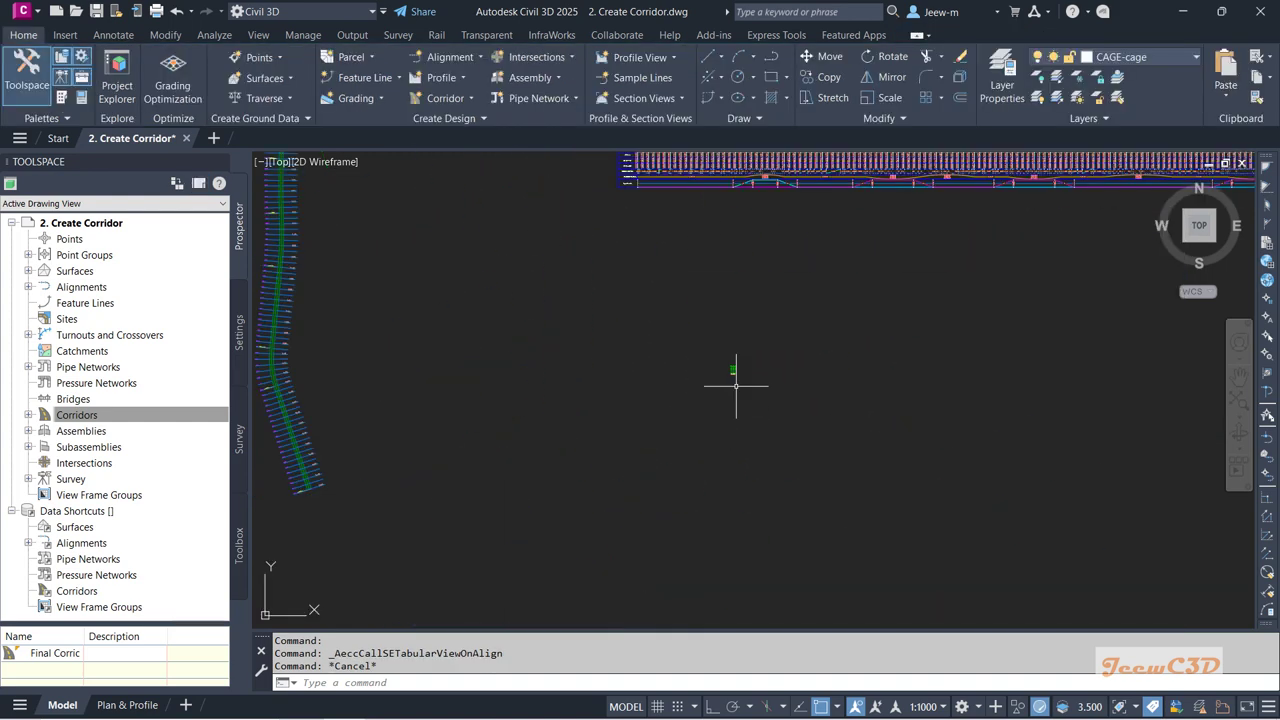
scroll(736, 385, up, 6)
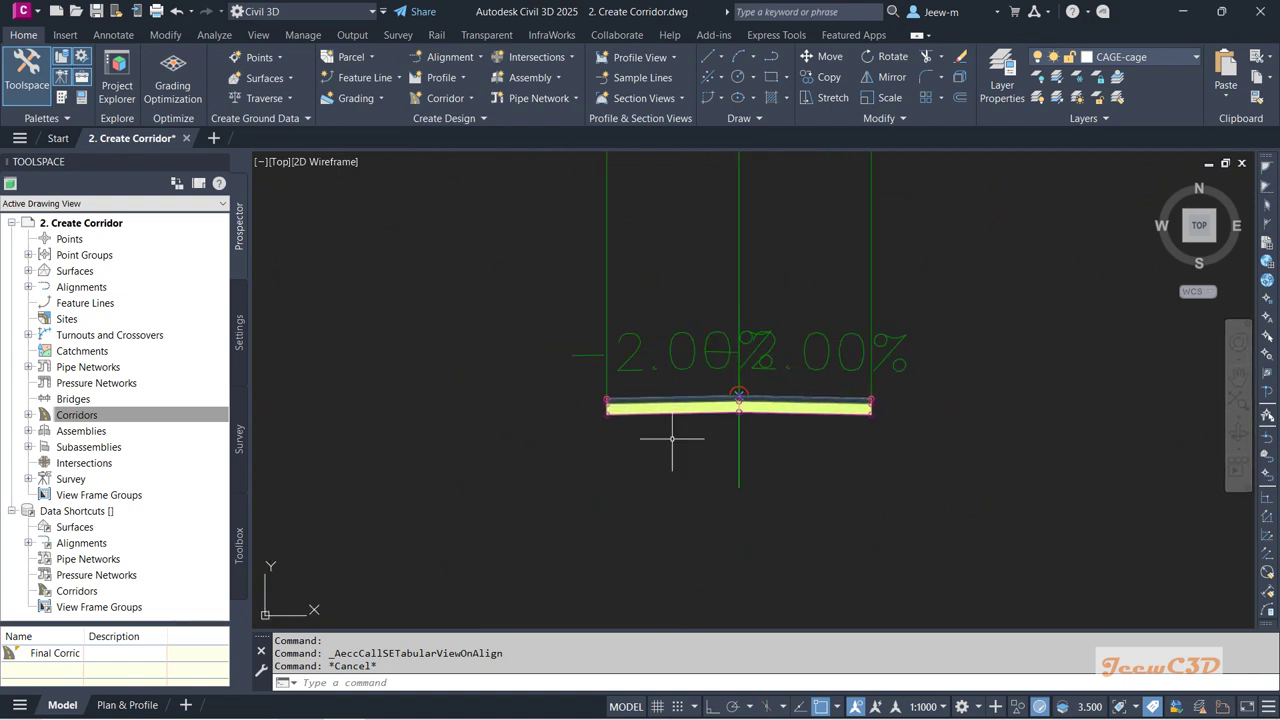
scroll(674, 435, up, 2)
click(674, 398)
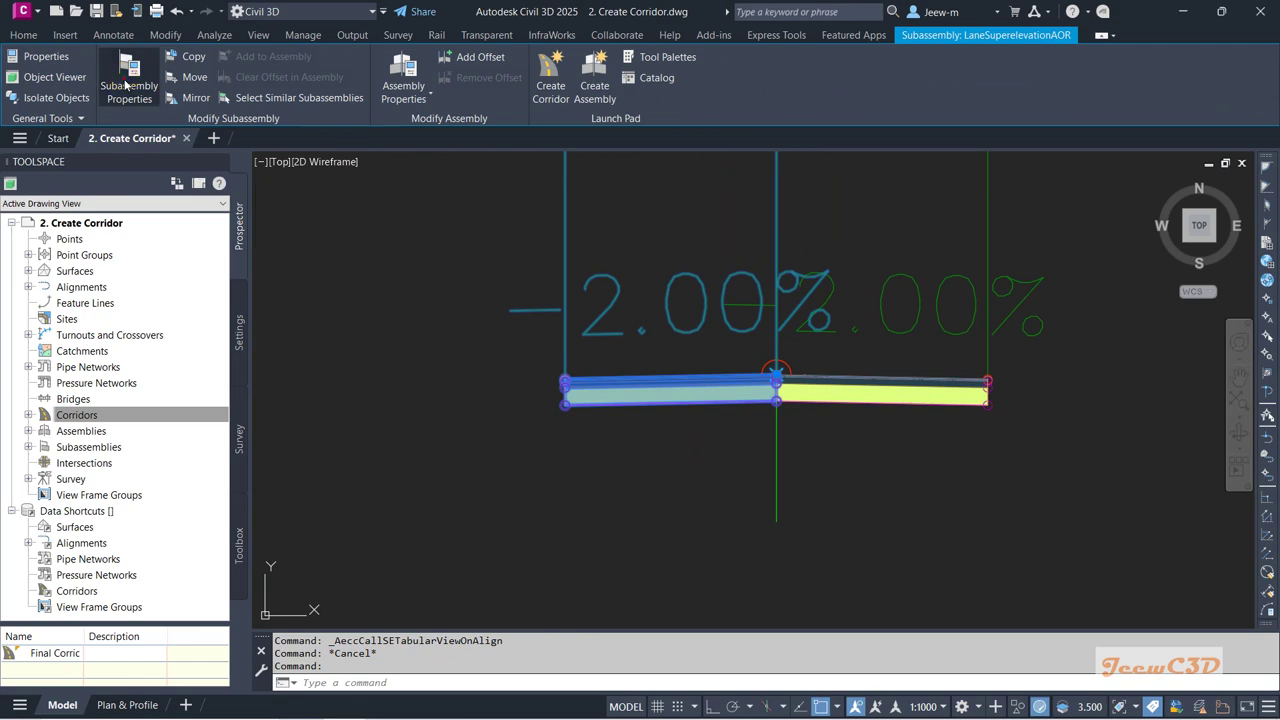
click(127, 88)
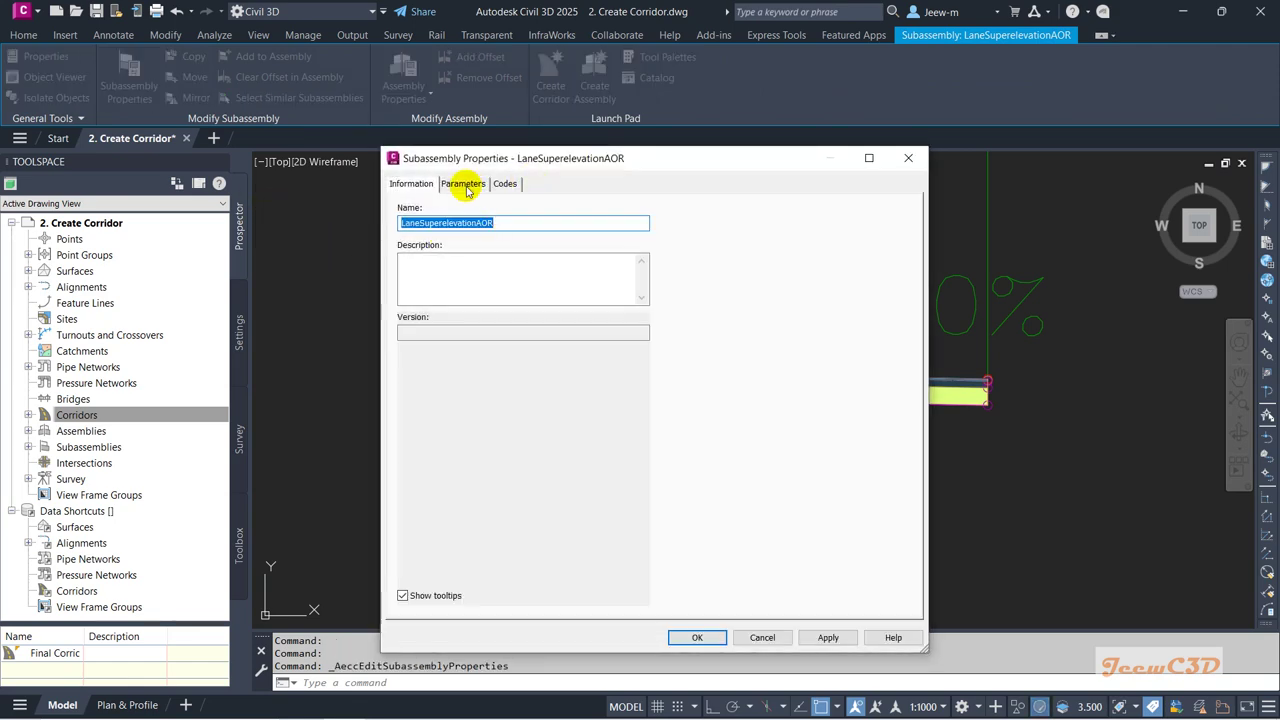
click(466, 190)
drag(506, 157, 414, 81)
drag(831, 579, 897, 641)
- Set the left lane's Use Superelevation parameter to Left Lane Outside
click(510, 266)
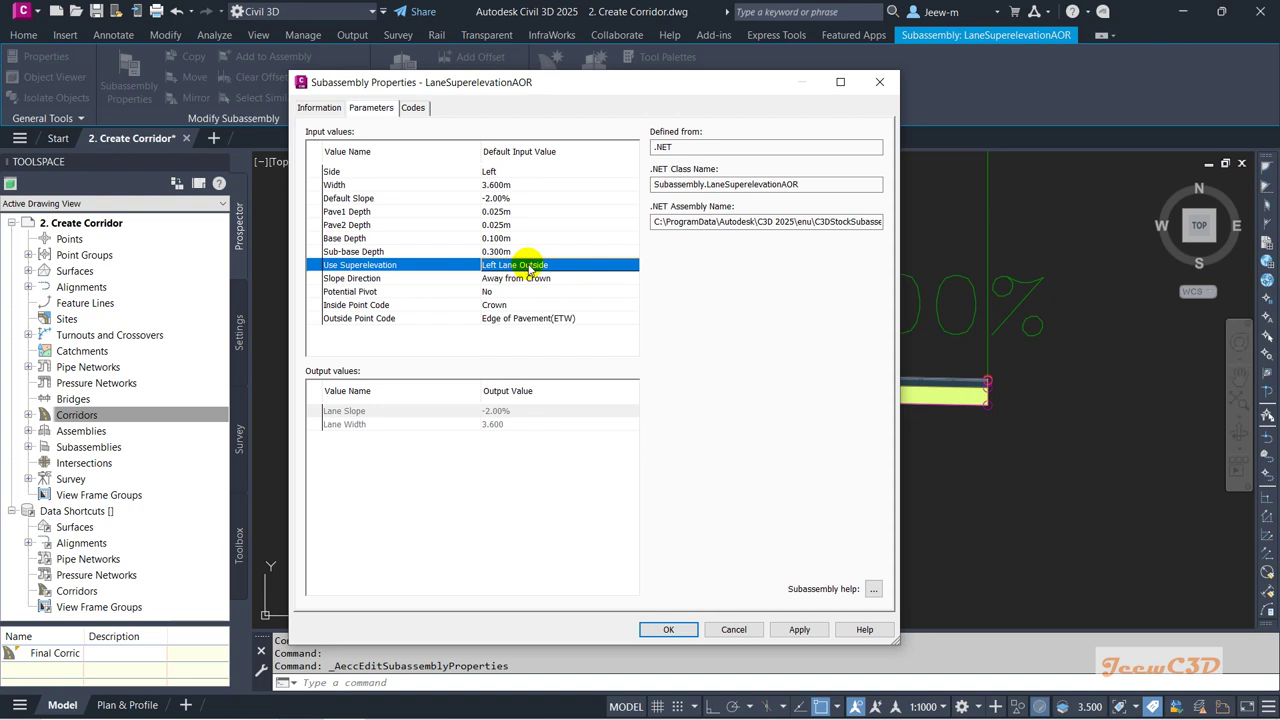
double_click(529, 267)
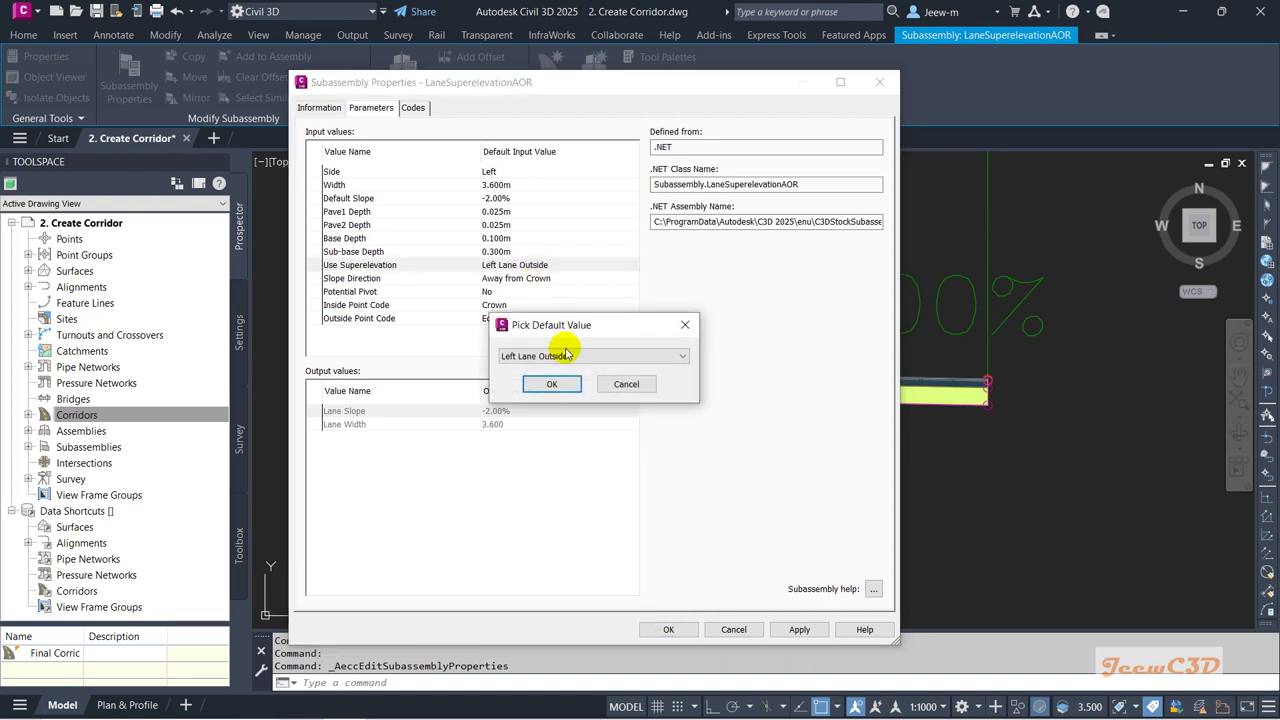
click(556, 356)
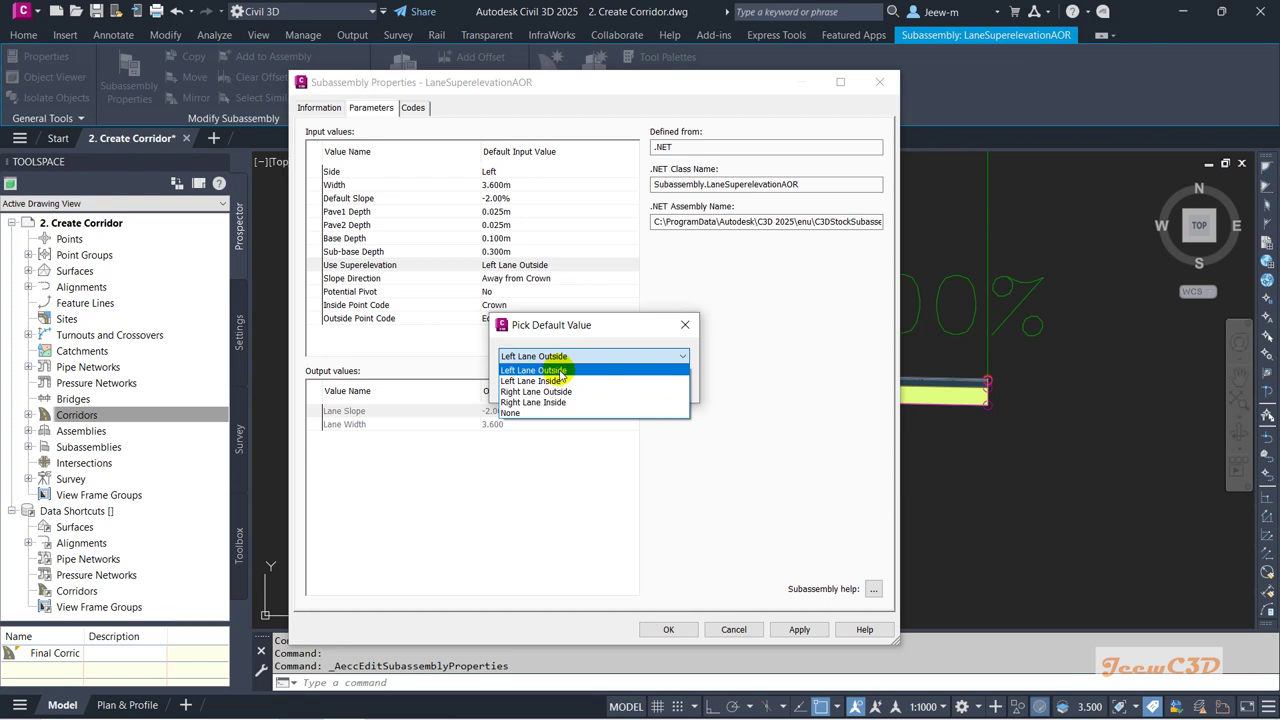
click(561, 372)
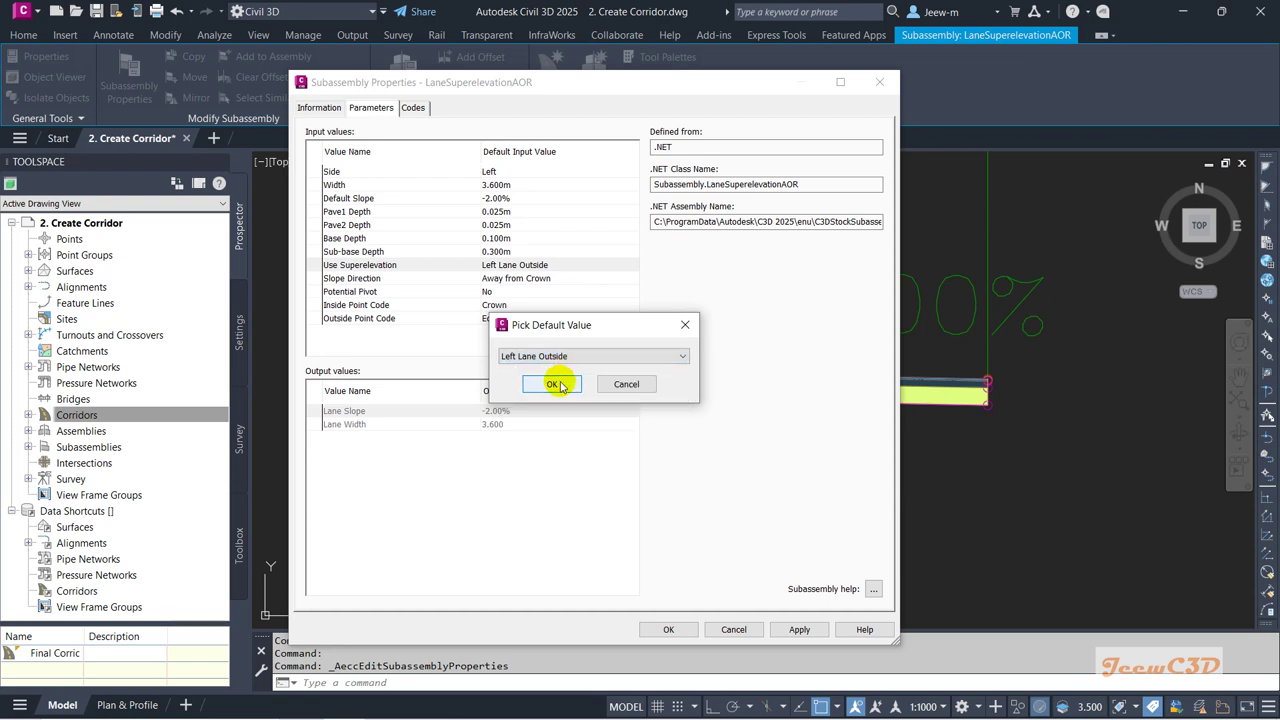
click(556, 385)
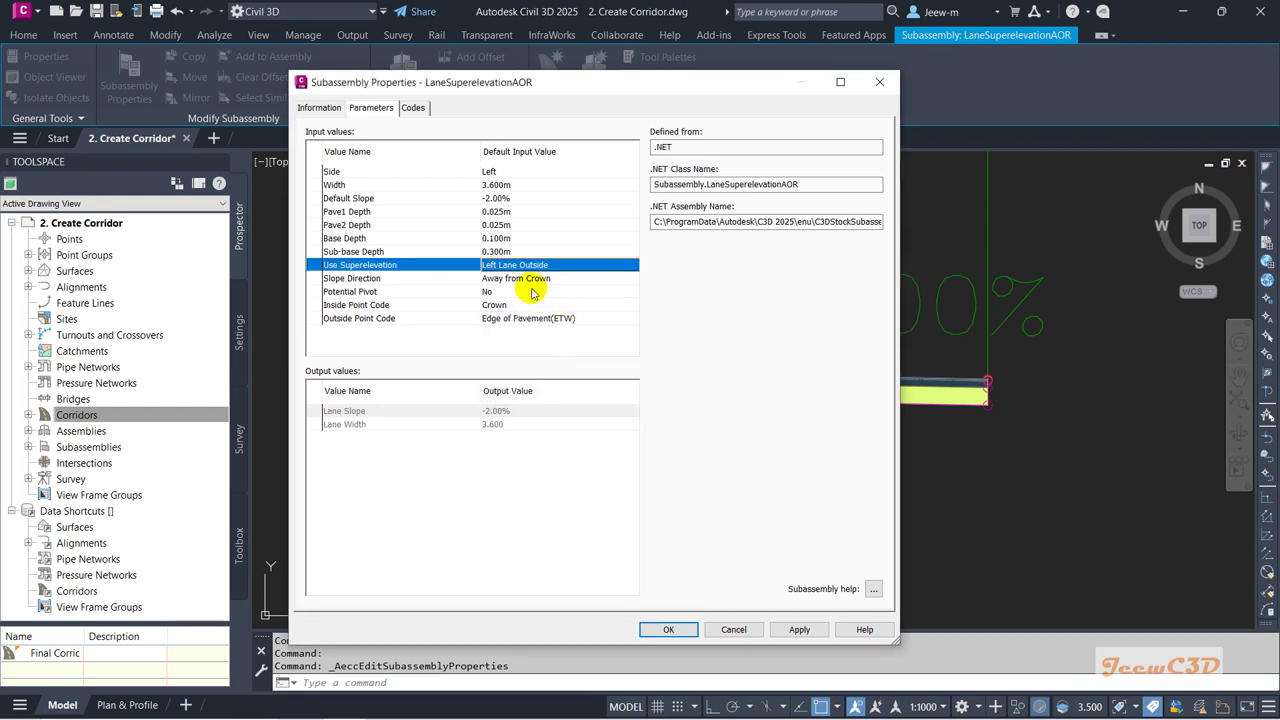
- Set the left lane's Outside Point Code to Edge of Pavement(ETW), accept the subassembly properties and clear the selection
click(384, 318)
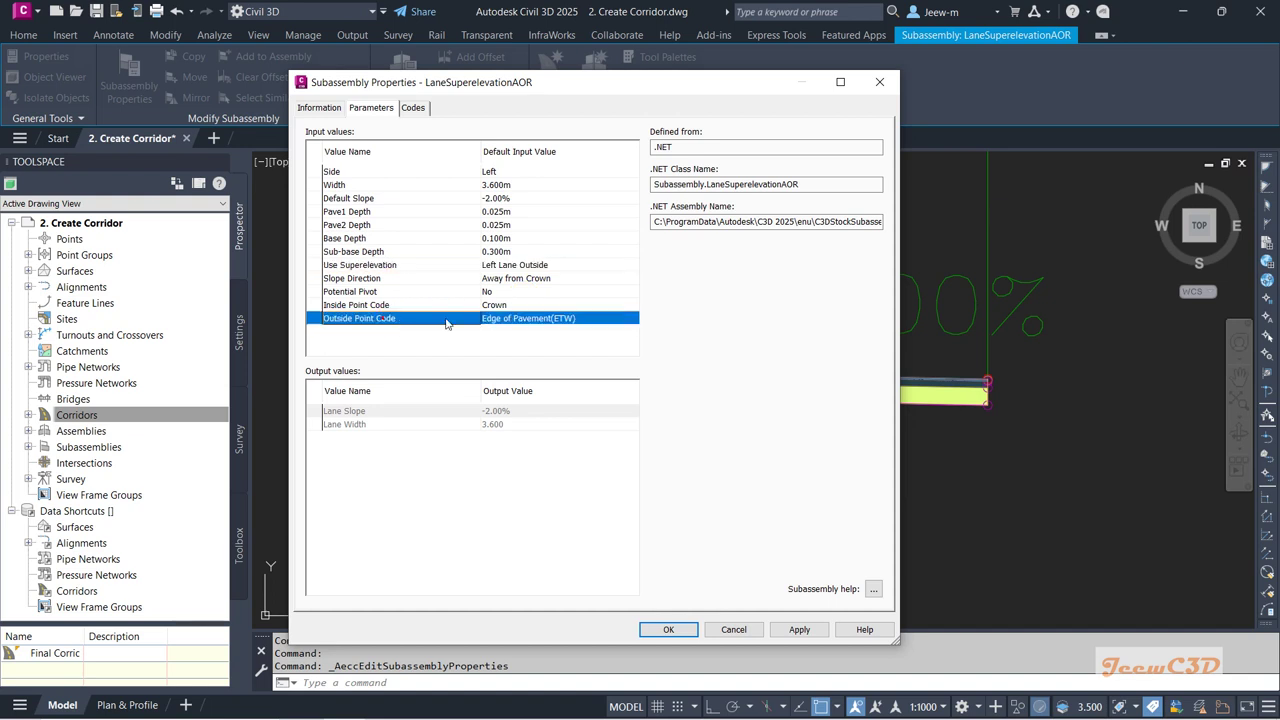
double_click(566, 320)
click(580, 356)
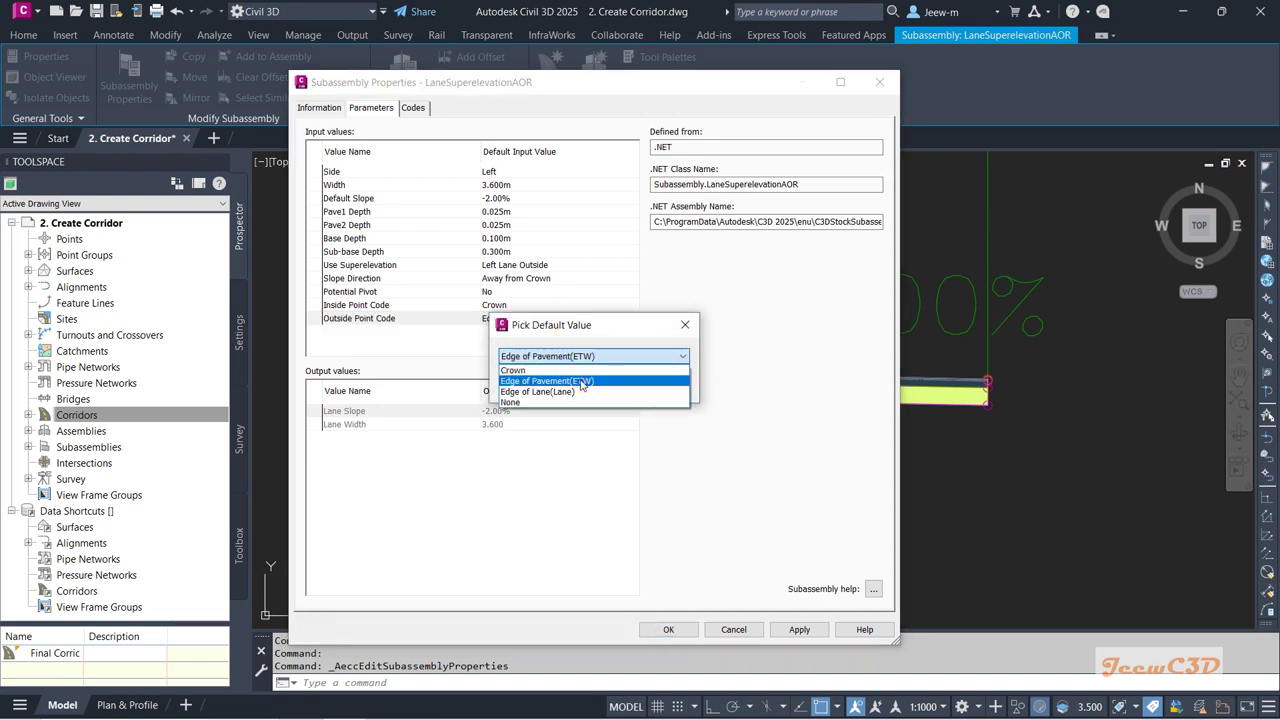
click(579, 381)
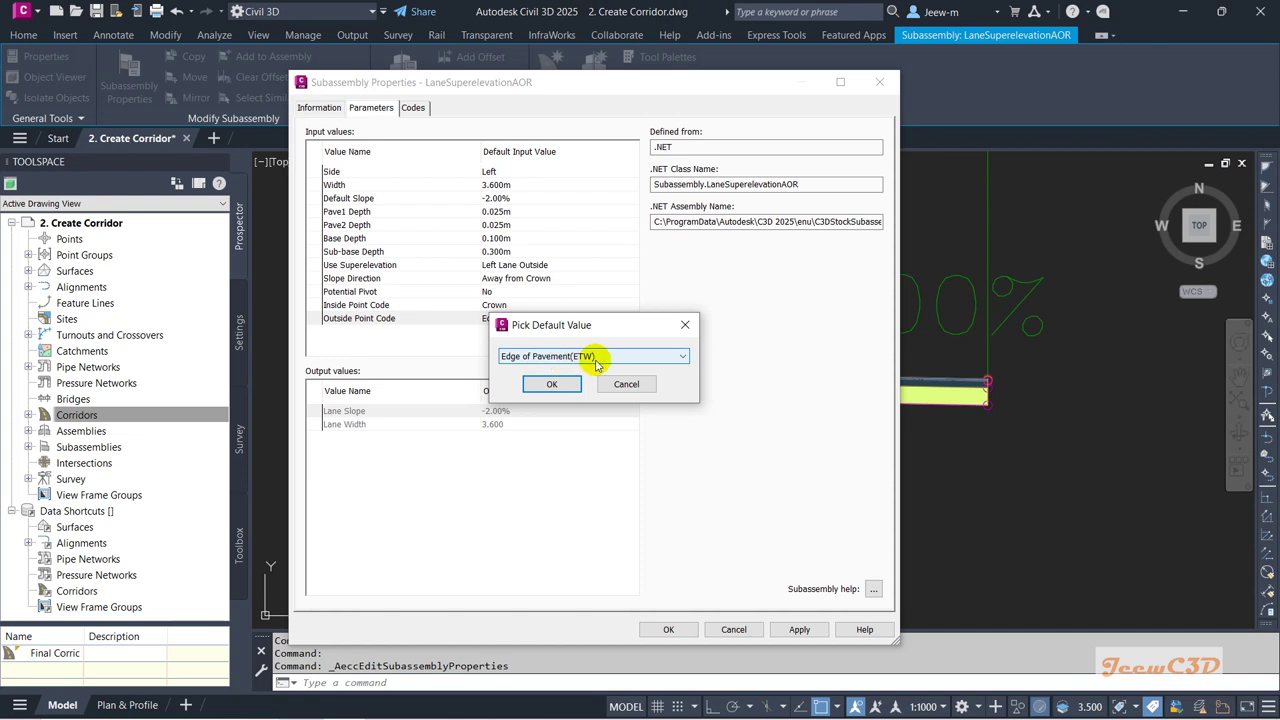
click(553, 385)
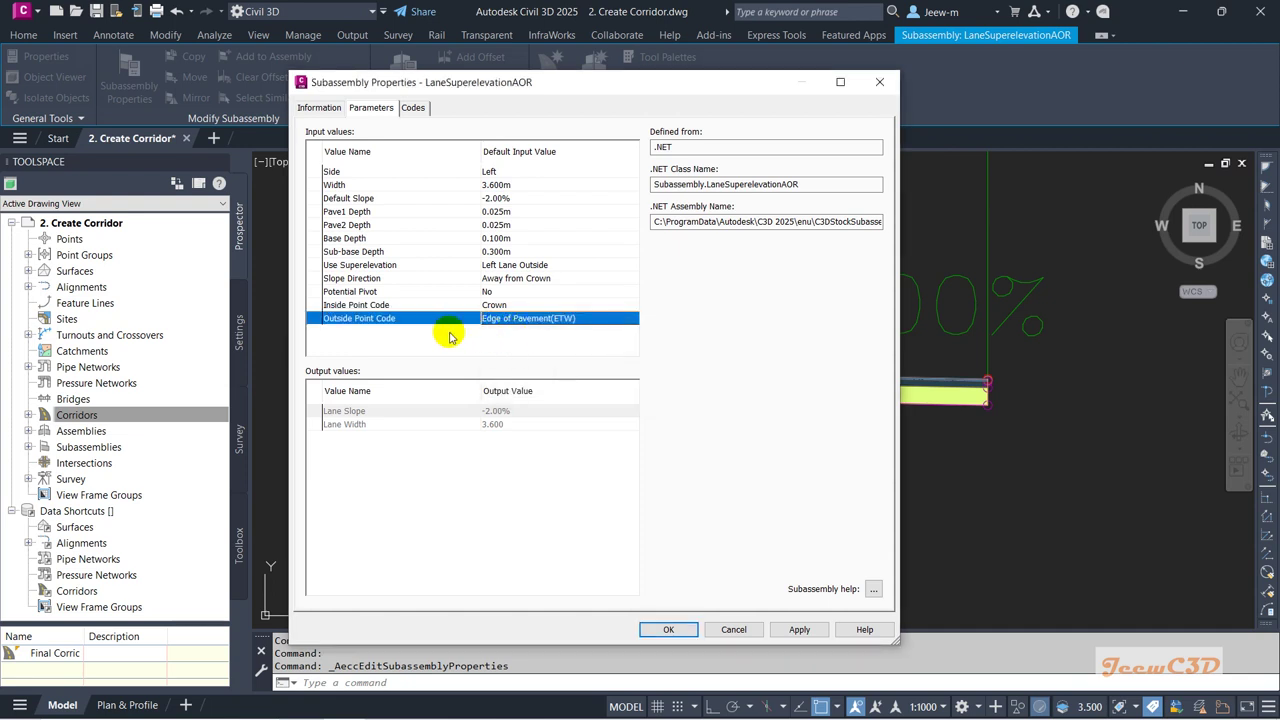
click(667, 632)
key(Escape)
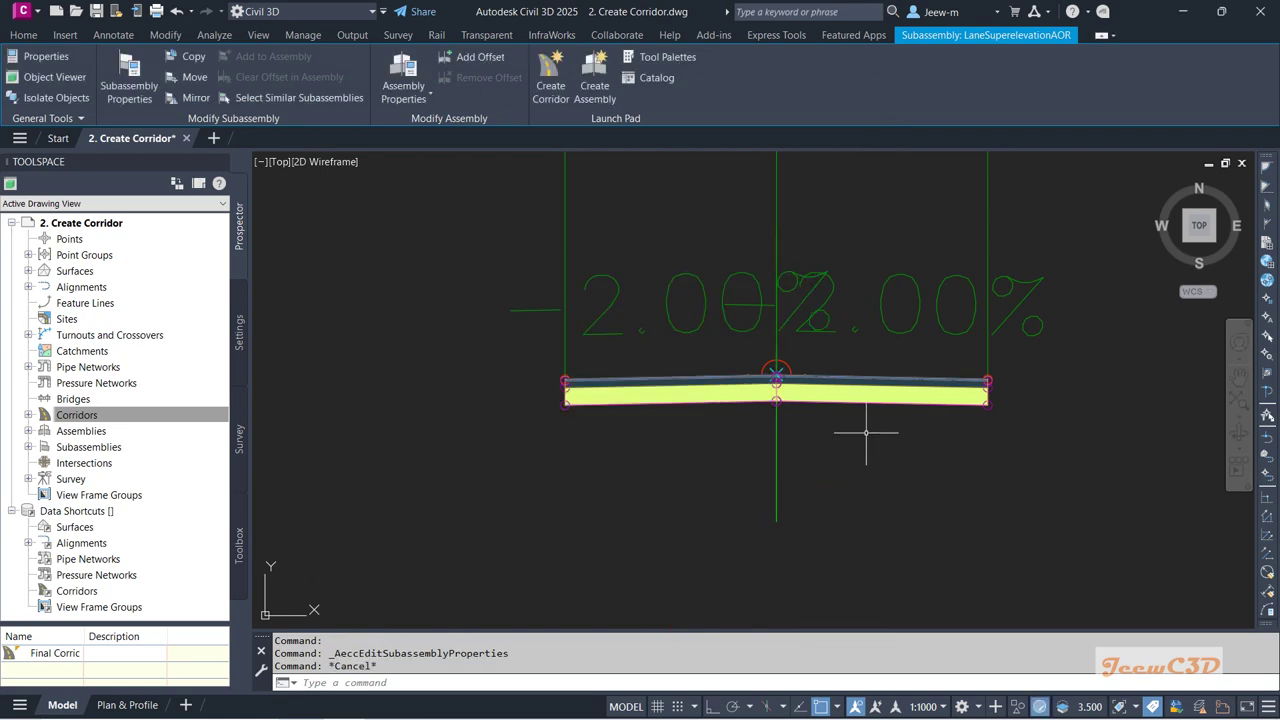
- Check the right lane's Use Superelevation and Outside Point Code parameters in its subassembly properties, and clear the selection
click(879, 405)
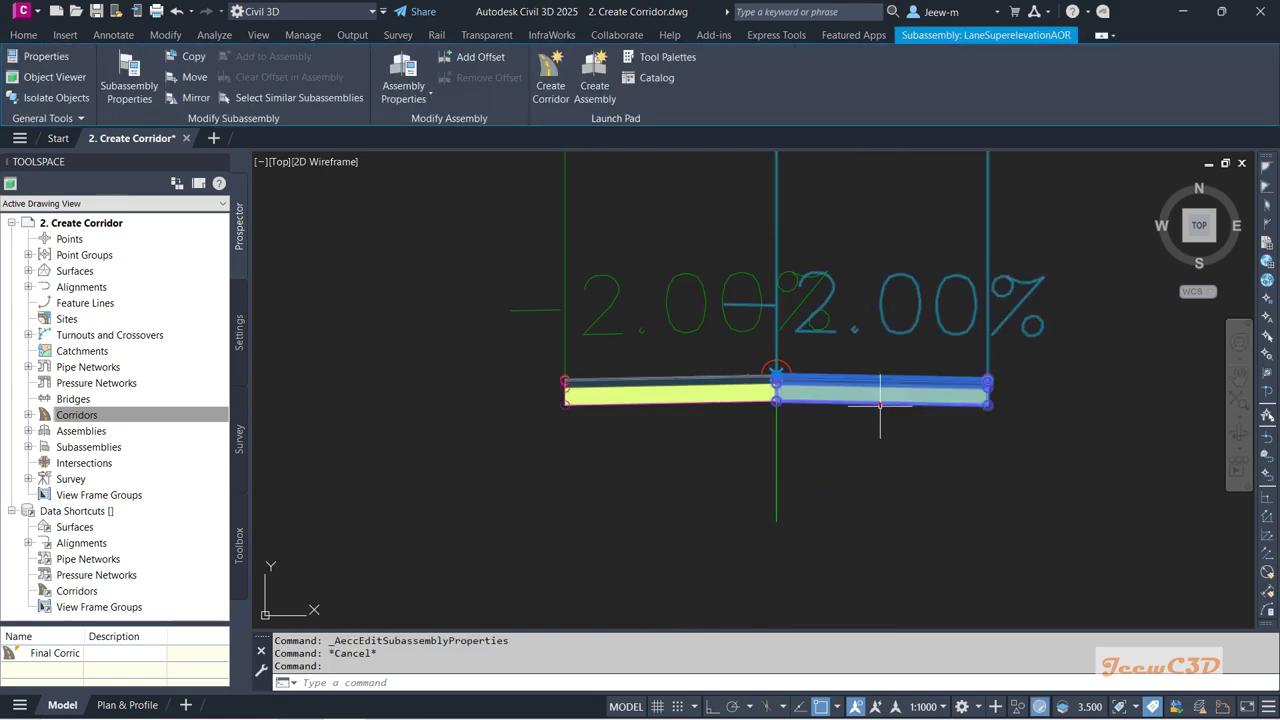
click(129, 88)
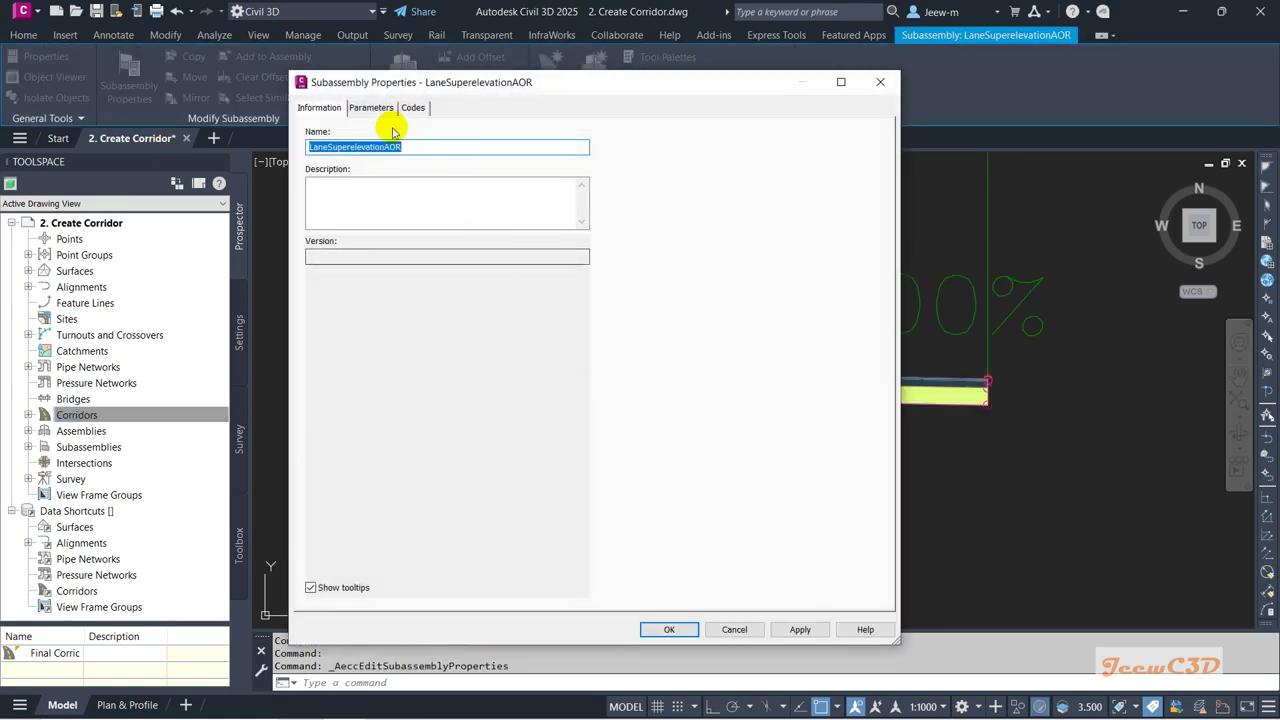
click(388, 108)
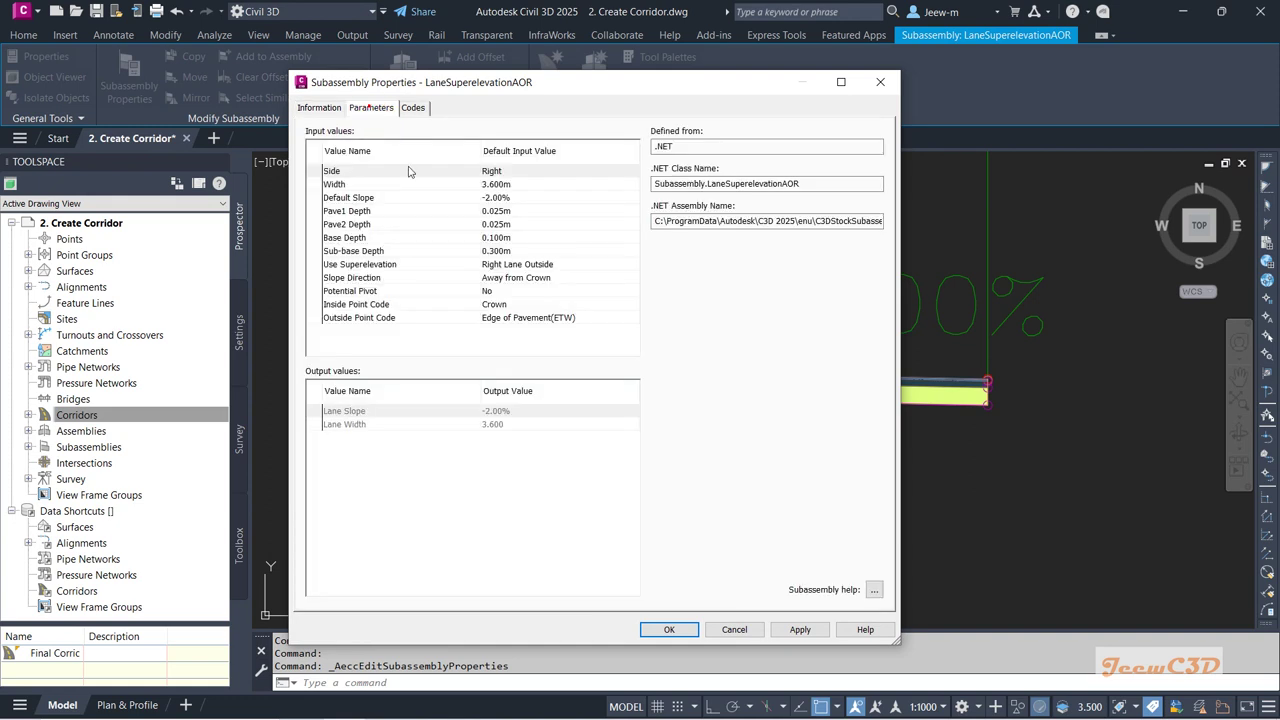
click(535, 264)
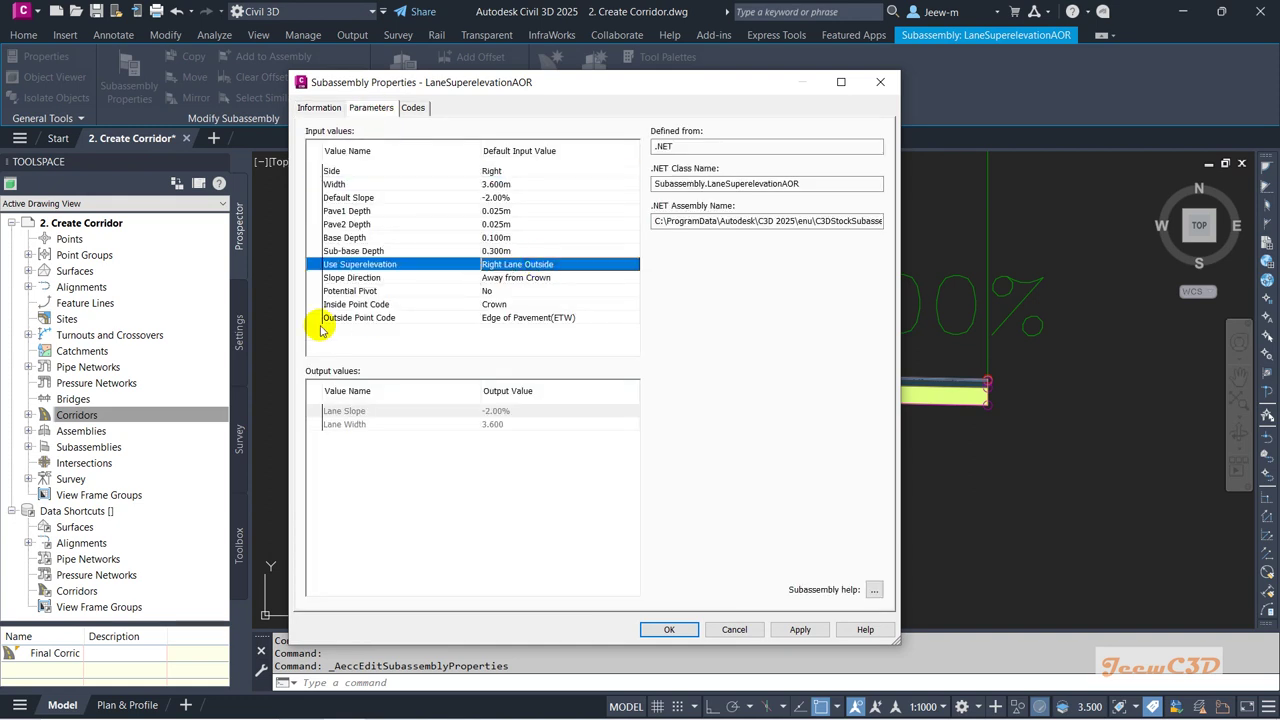
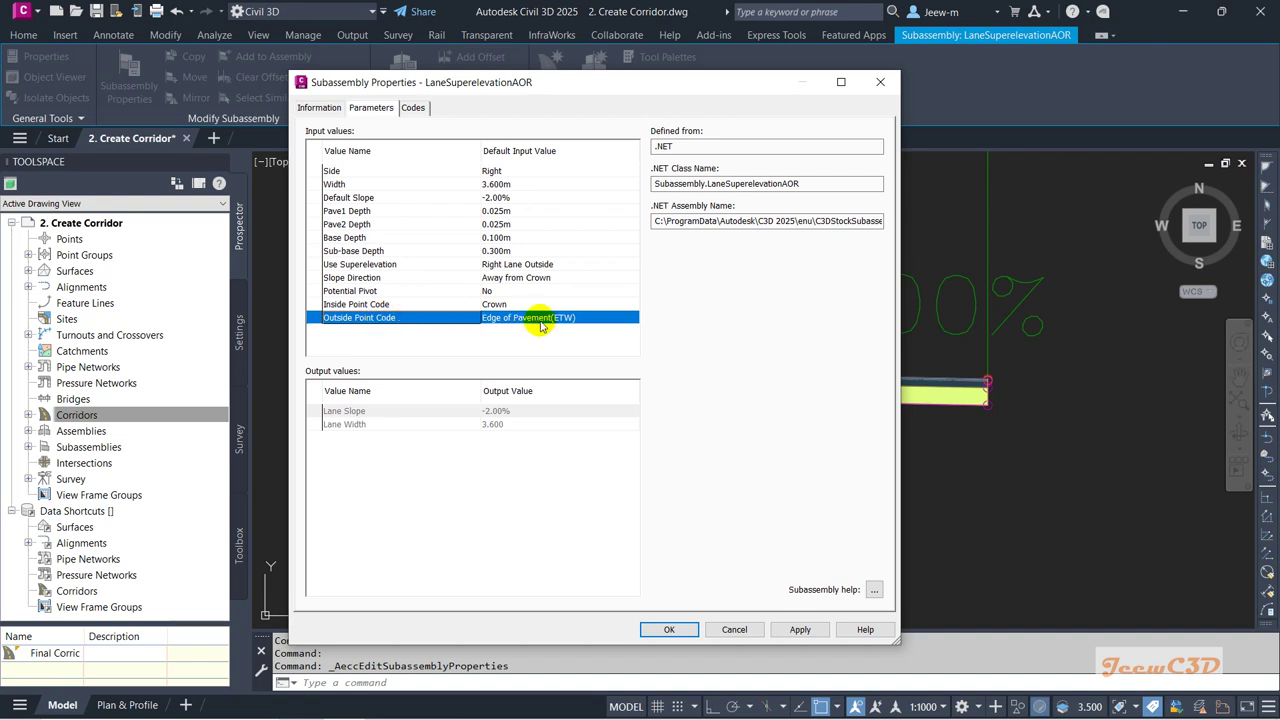
click(670, 630)
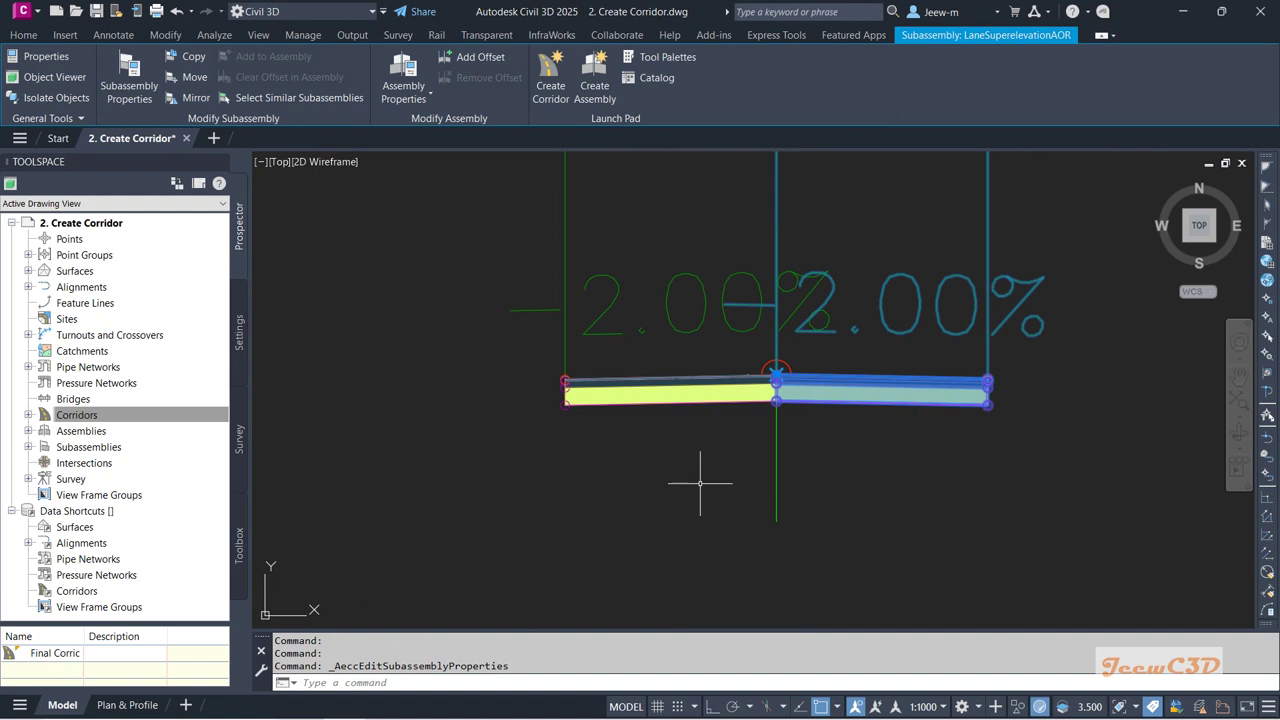
key(Escape)
- Inspect the start of the corridor in plan between stations 0+000 and 0+040
scroll(700, 483, down, 6)
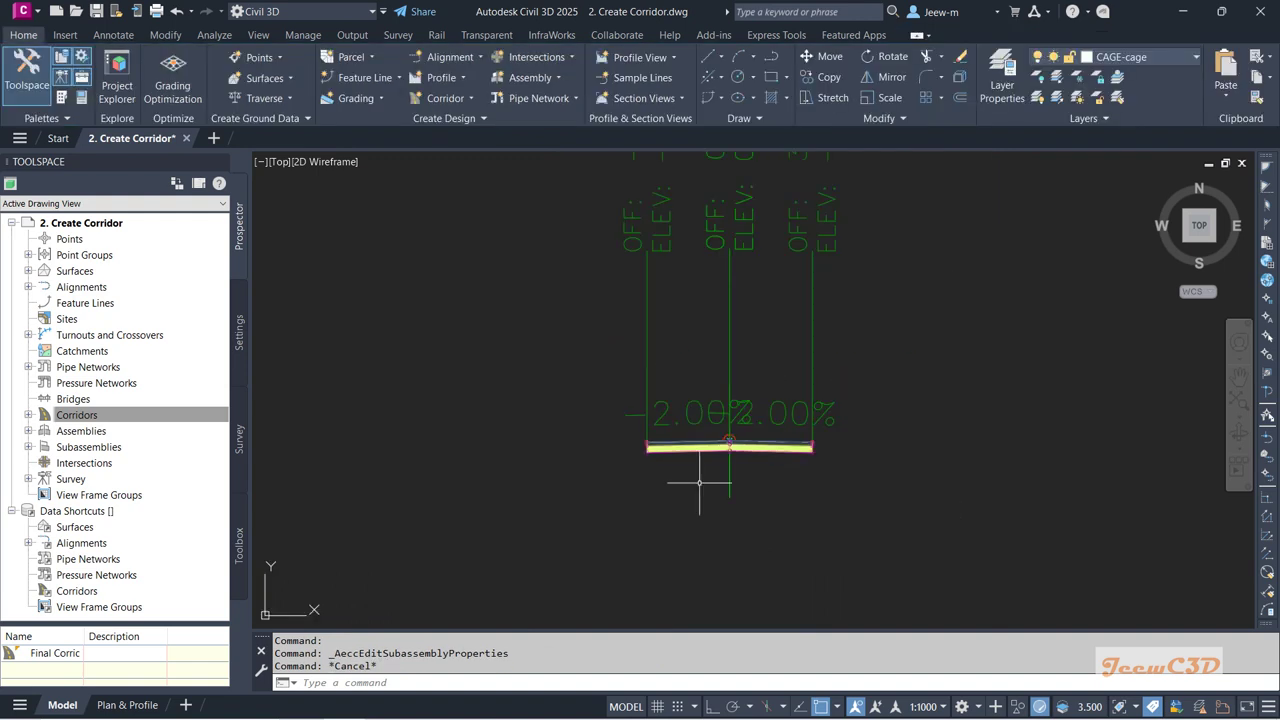
middle_drag(640, 440, 754, 430)
scroll(757, 429, down, 3)
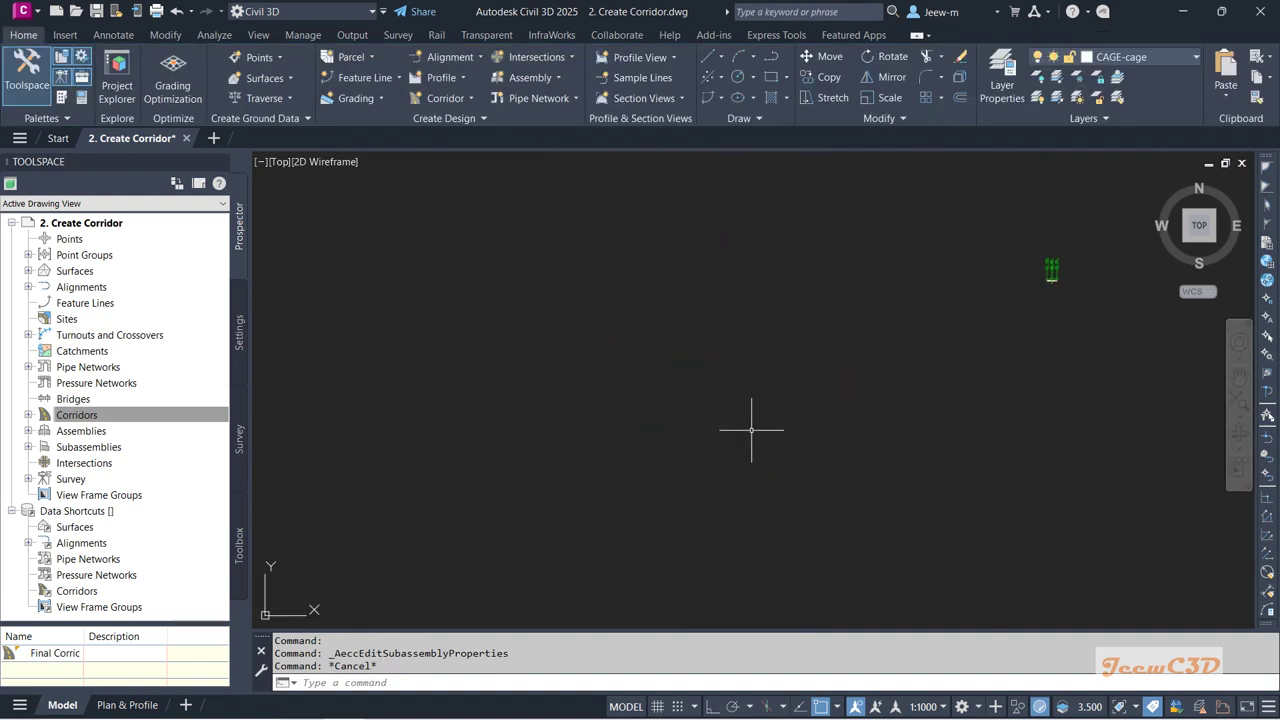
scroll(522, 475, up, 3)
scroll(522, 475, up, 4)
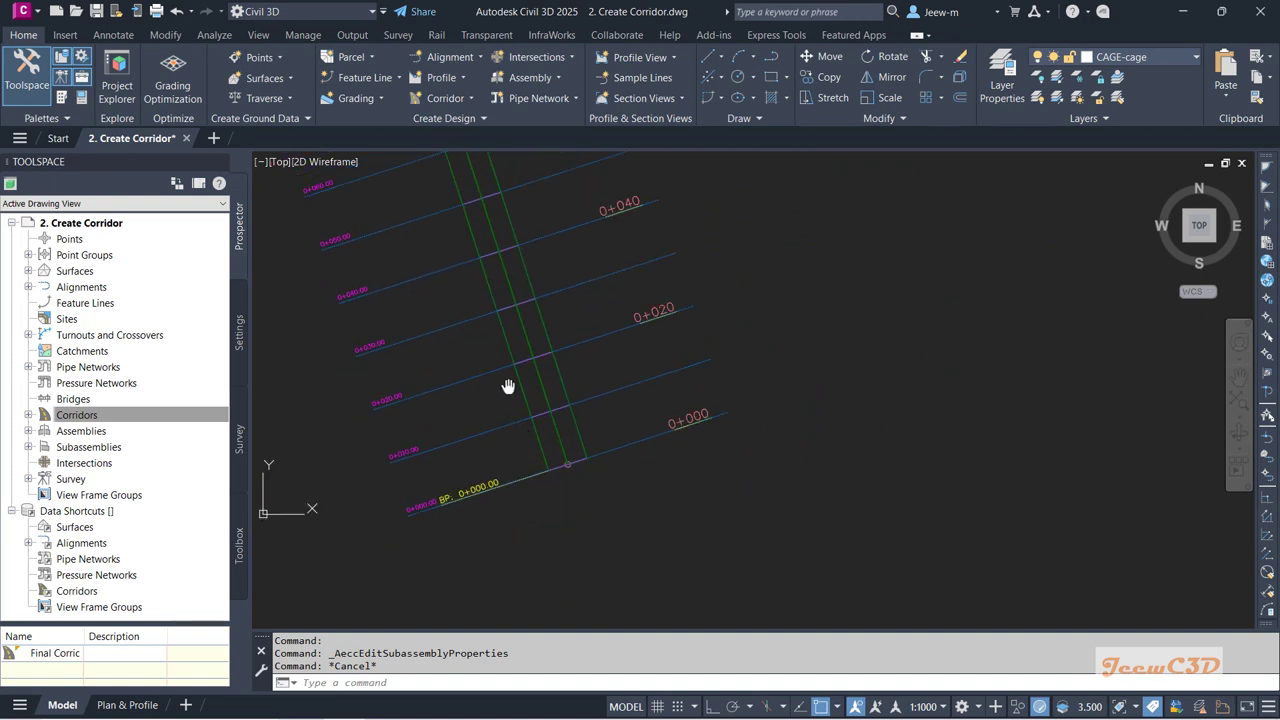
middle_drag(501, 445, 502, 485)
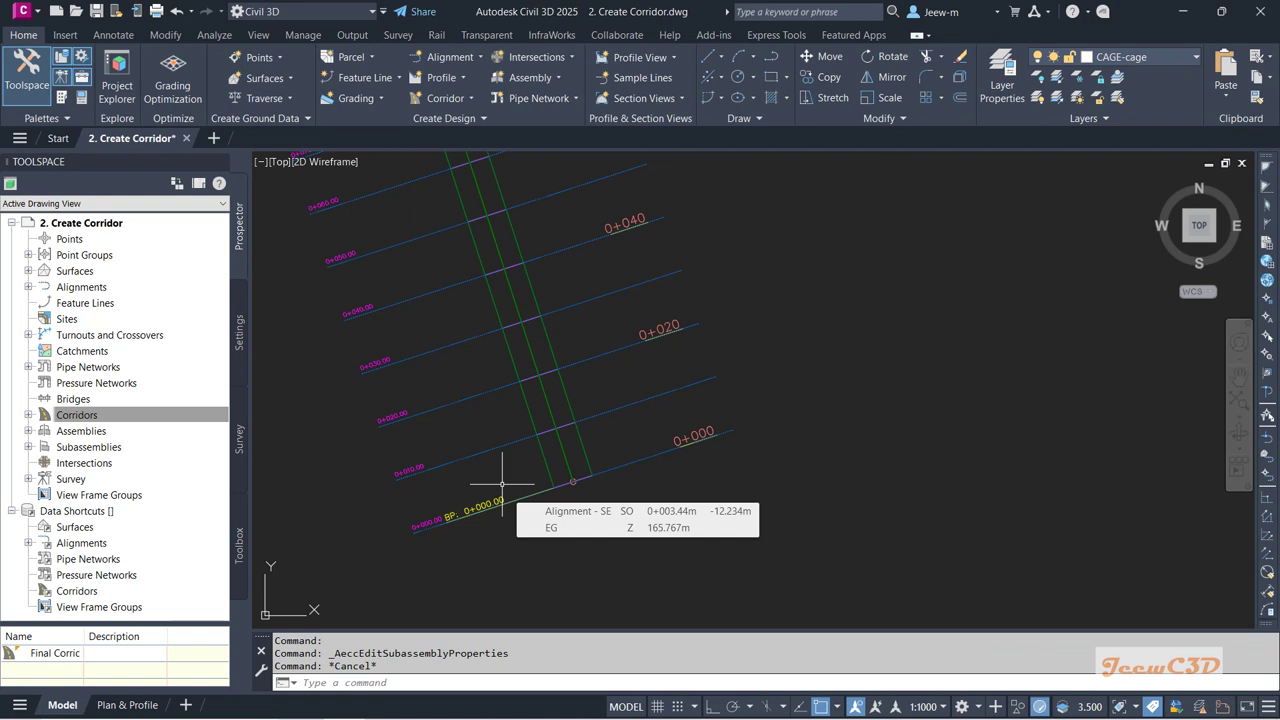
middle_drag(506, 457, 524, 495)
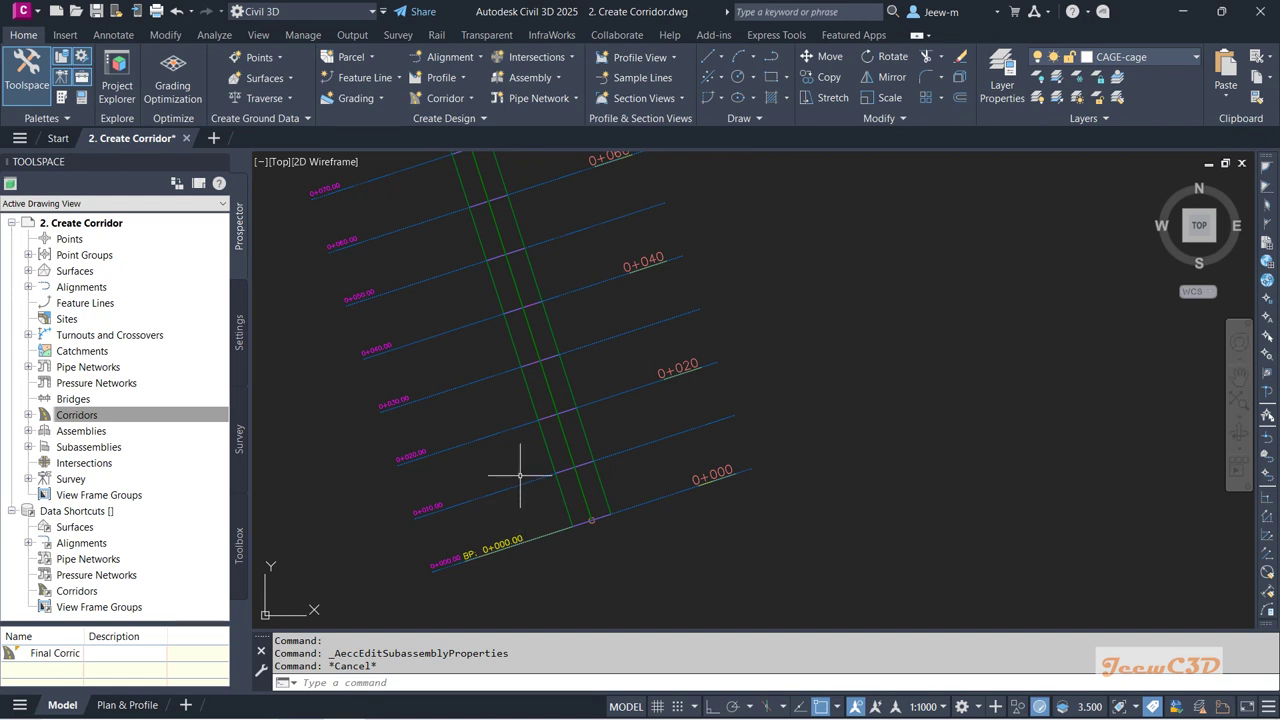
mouse_move(461, 354)
mouse_move(600, 330)
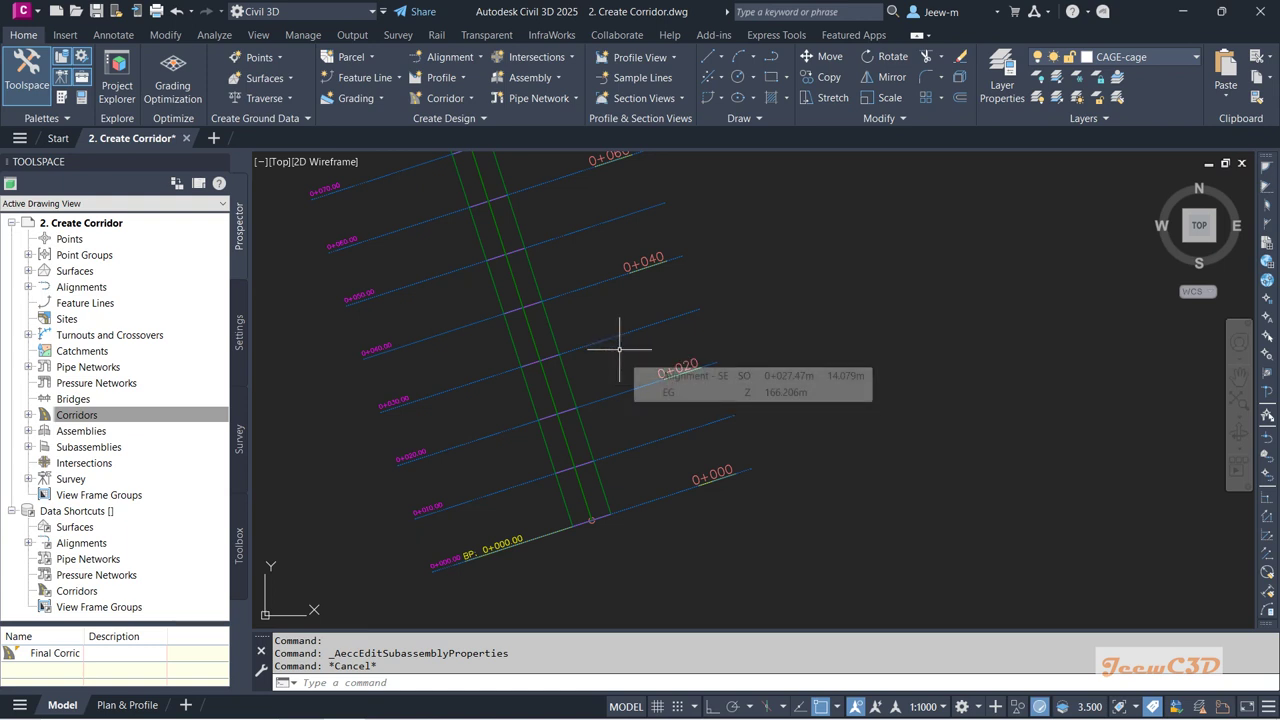
- Execute the Lane Slope Report from the corridor reports and select the SL Collection sample line group of the Final Corridor
click(240, 546)
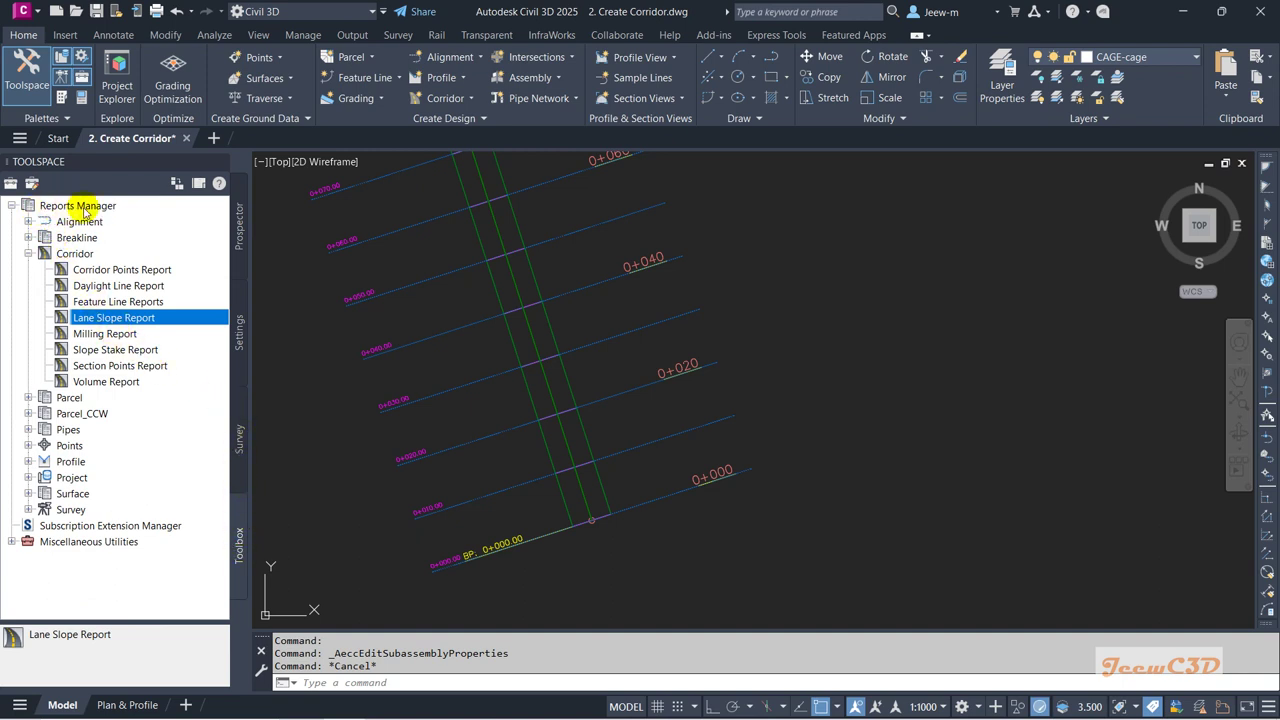
click(75, 254)
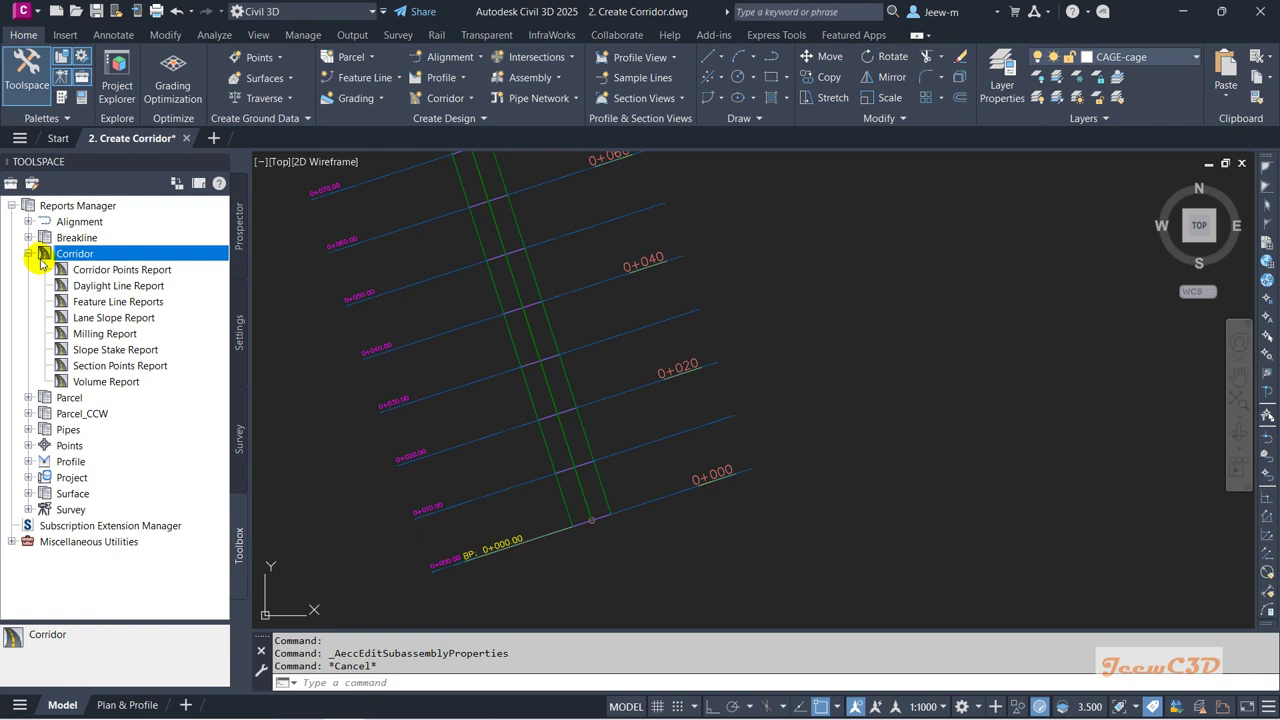
click(112, 318)
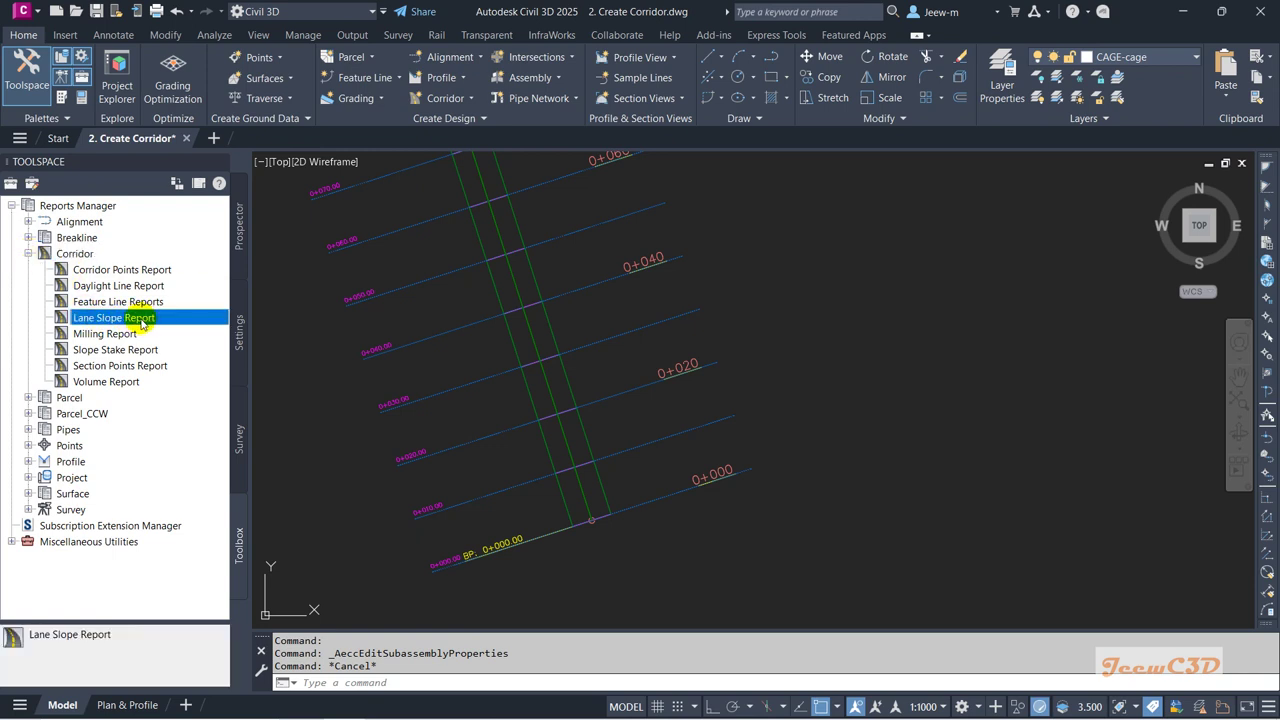
right_click(117, 322)
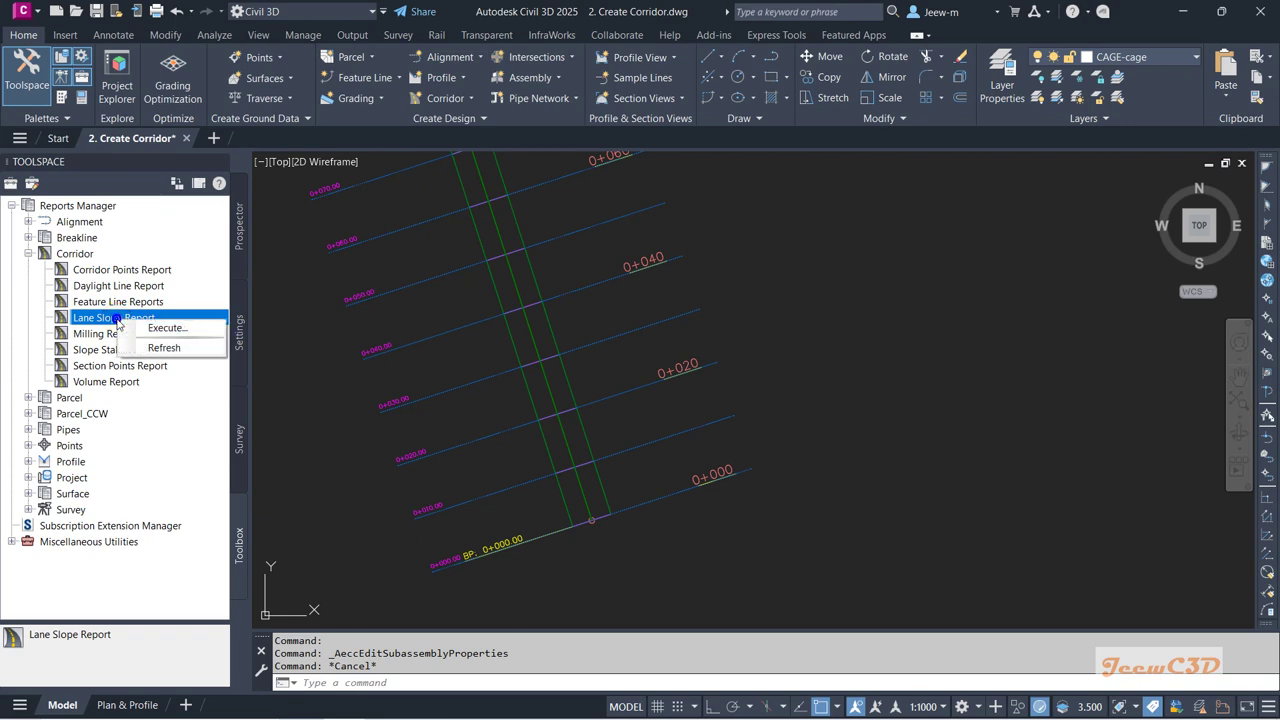
click(168, 328)
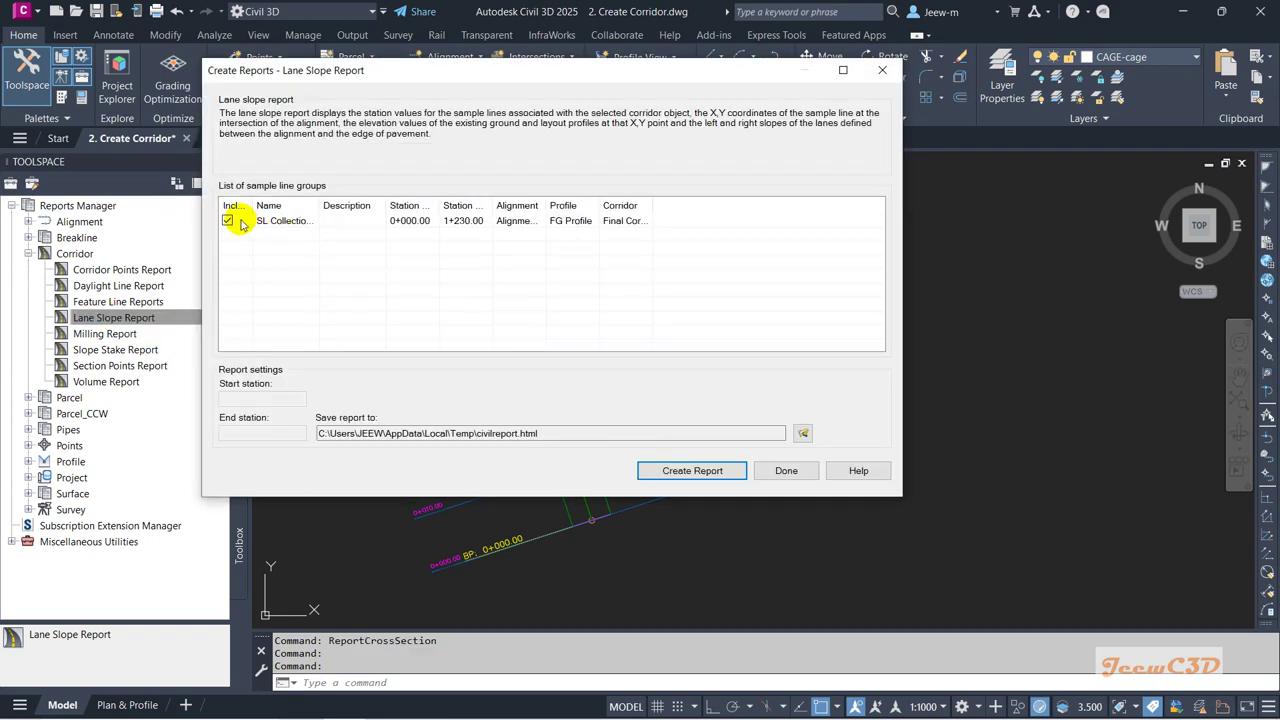
click(517, 229)
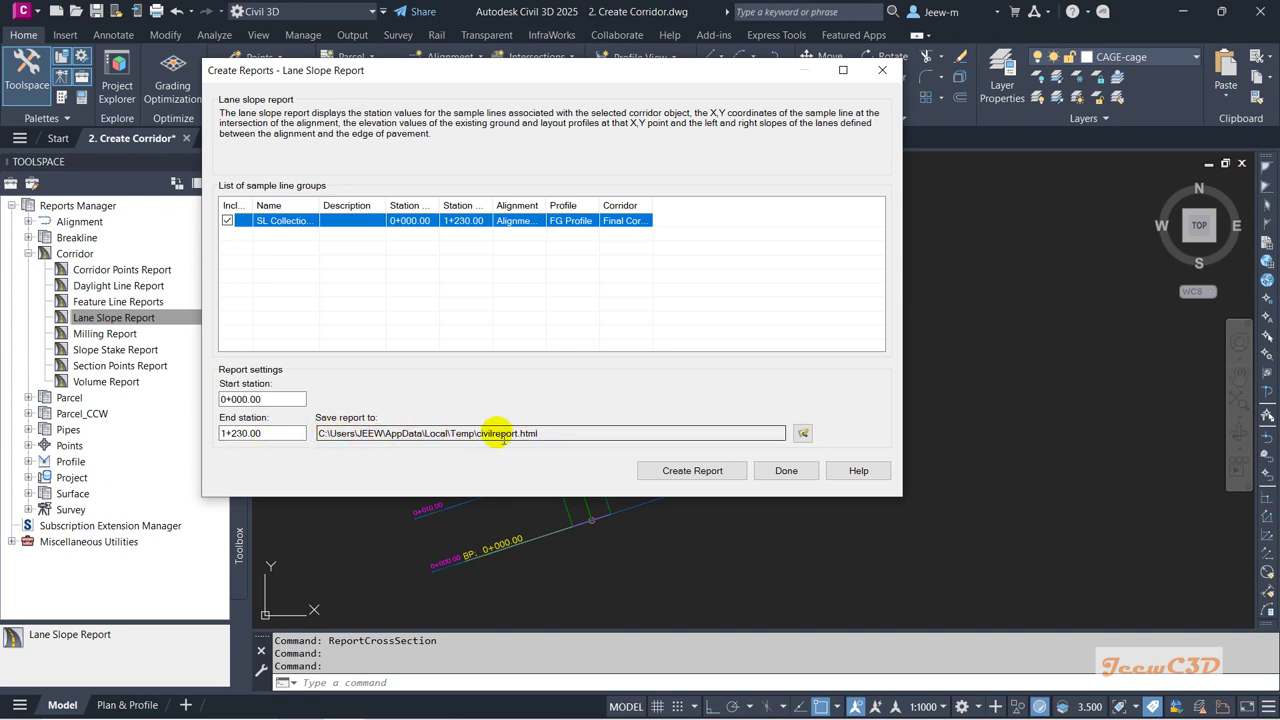
- Set the report output to the Excel 97-2003 workbook CivilReport.XLS in the Desktop's New folder and create the report
click(802, 433)
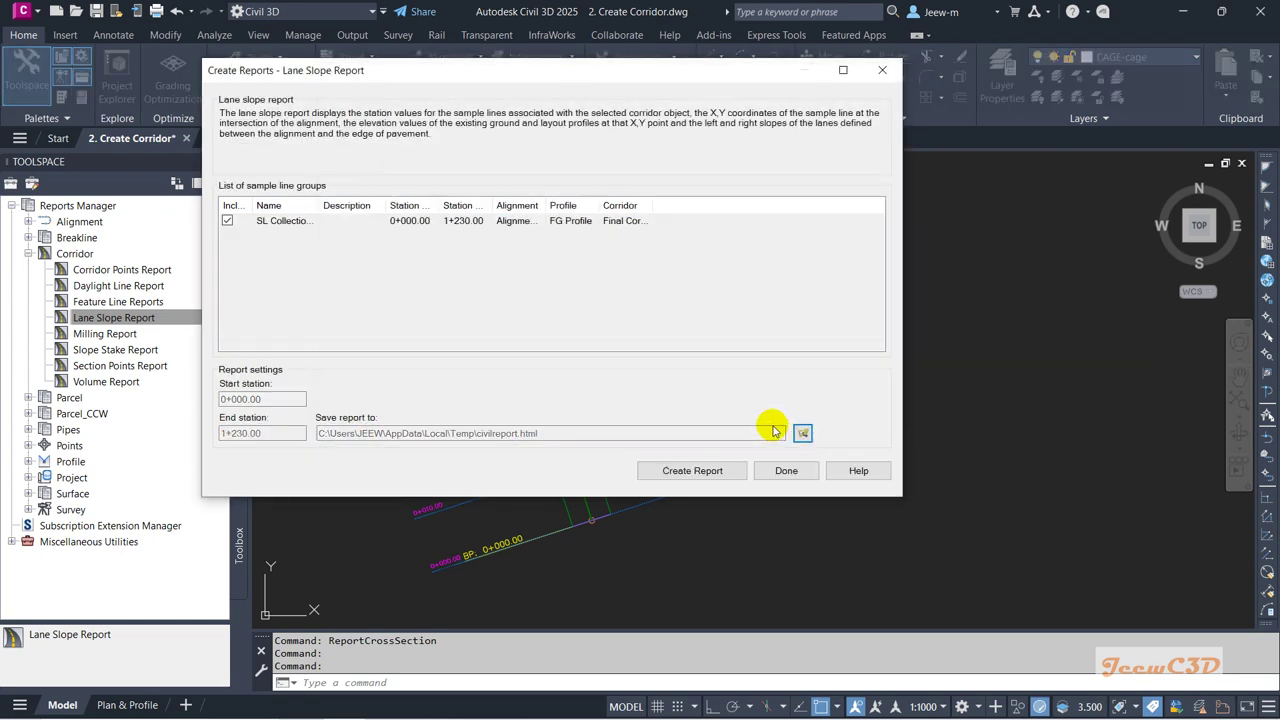
click(802, 433)
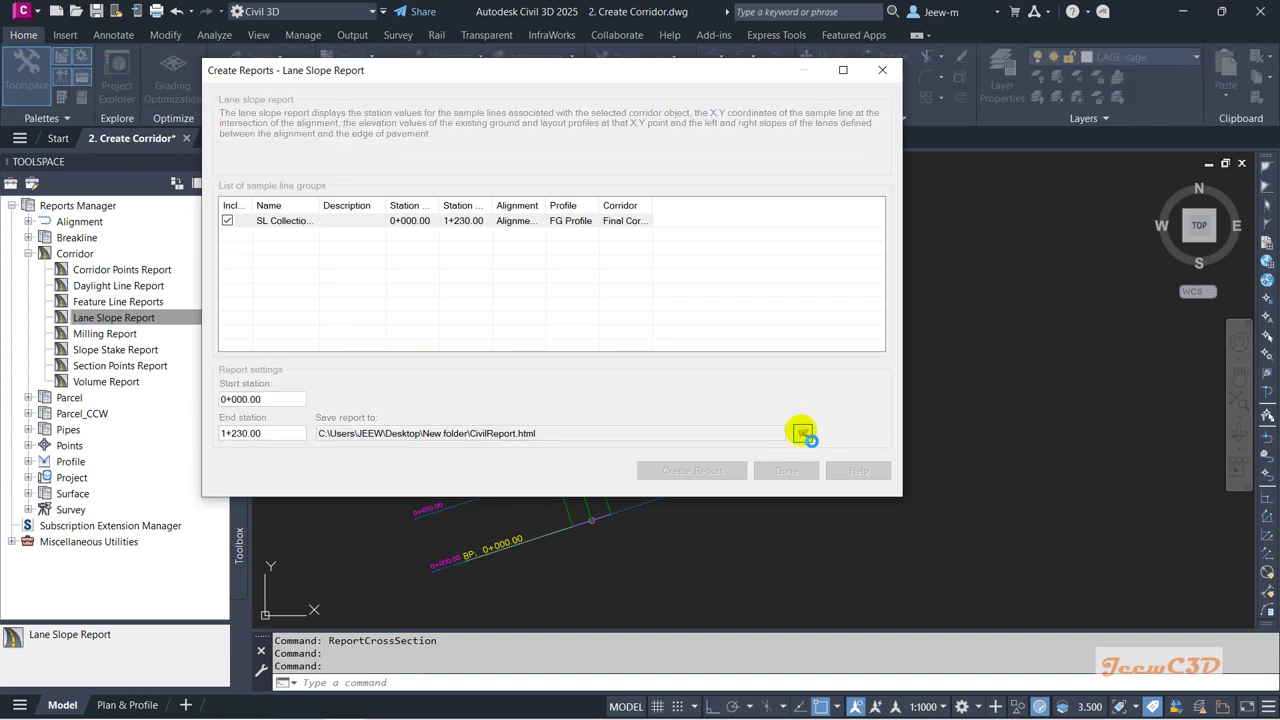
click(573, 387)
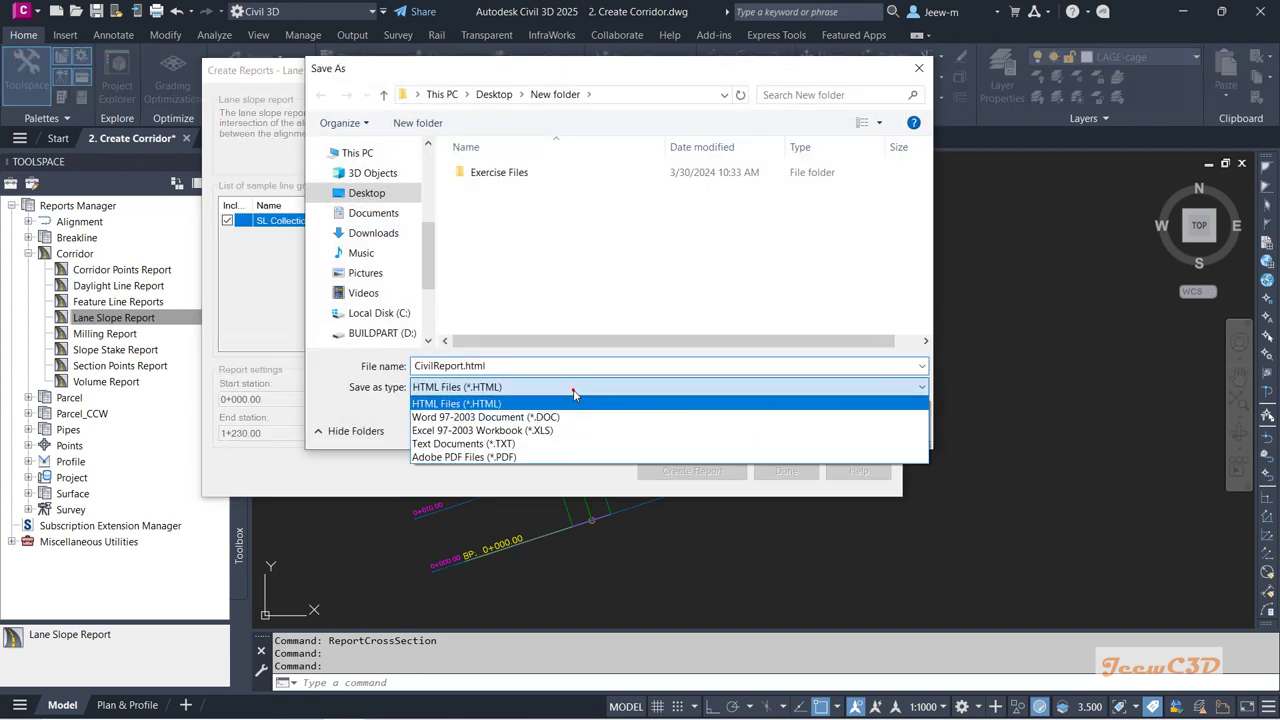
click(527, 431)
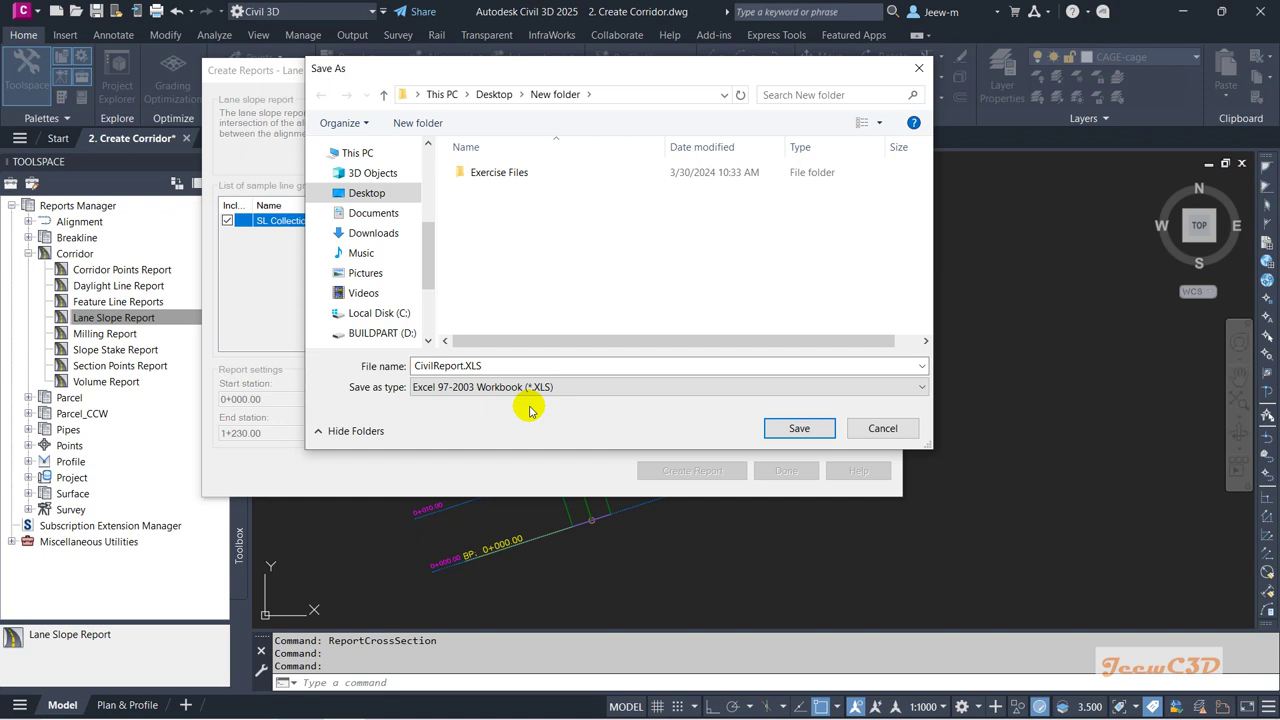
click(452, 366)
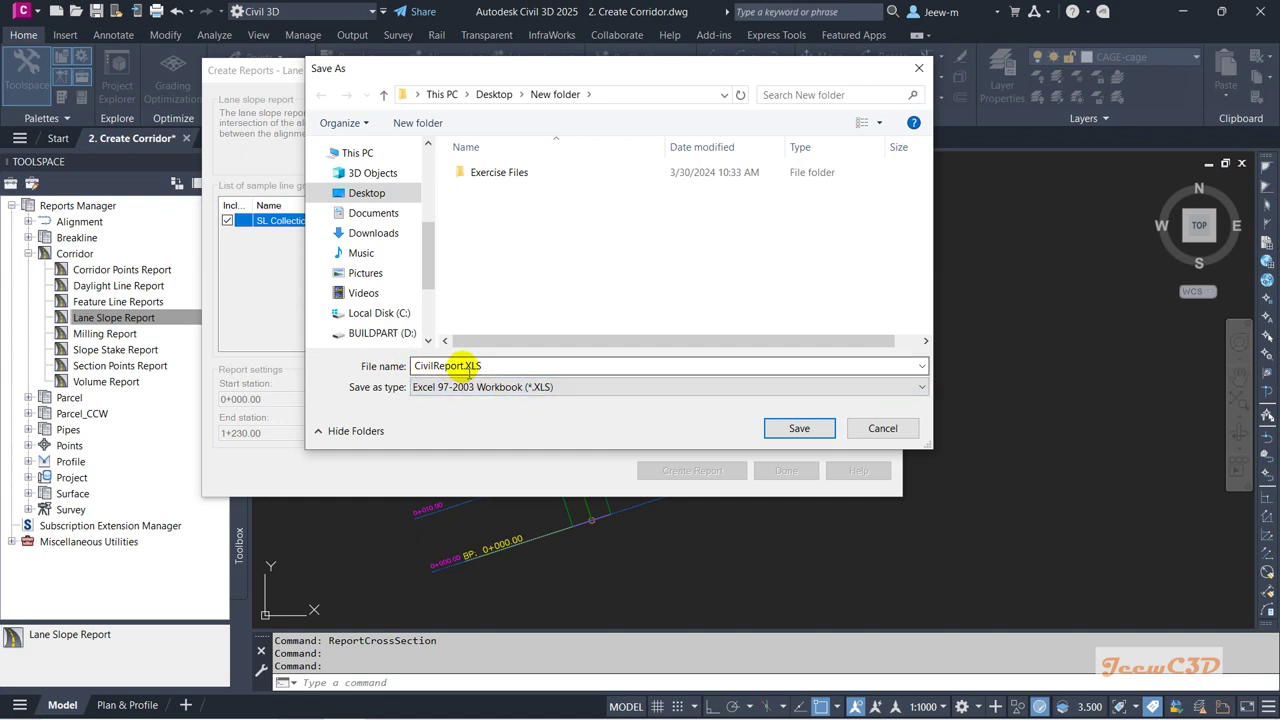
click(800, 429)
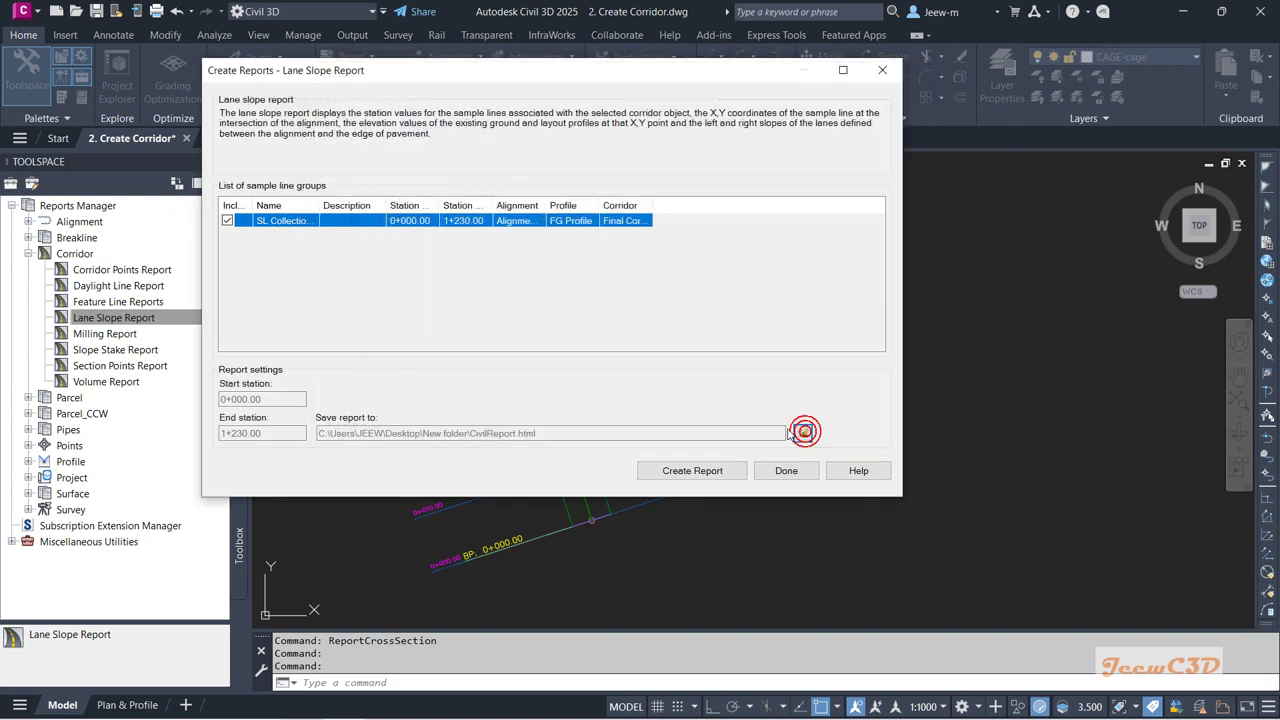
click(698, 474)
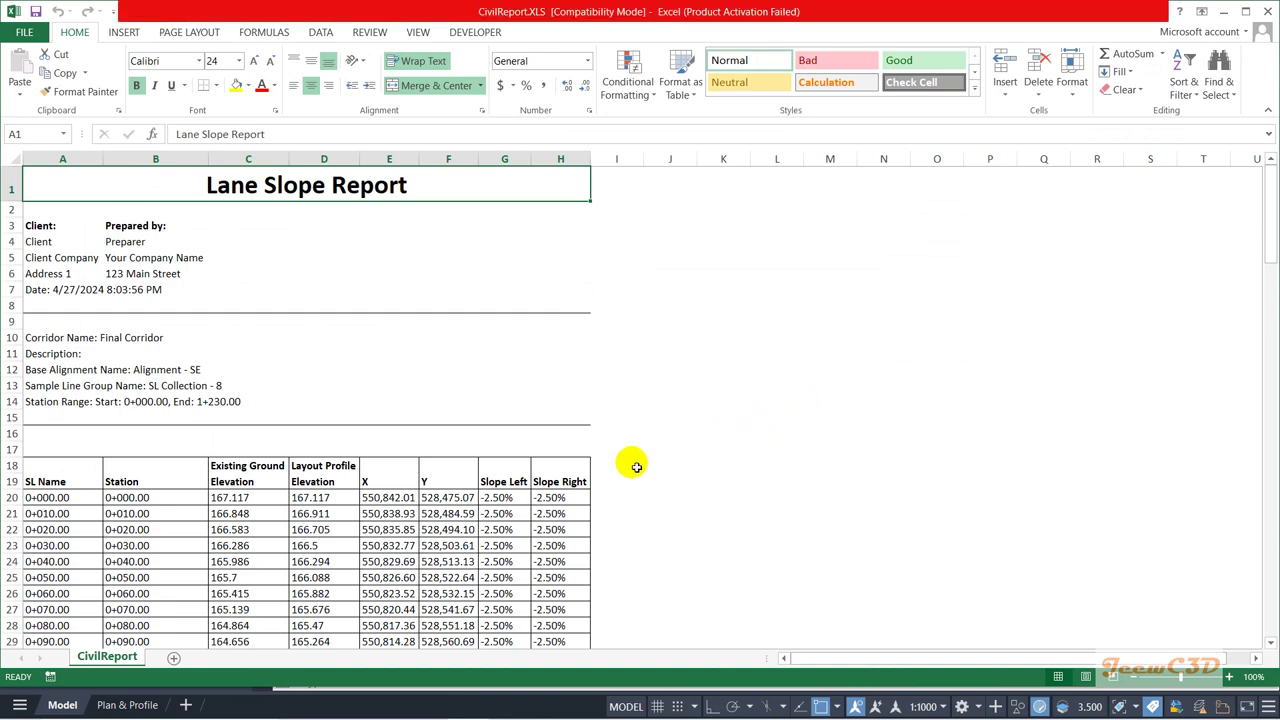
- Check the left and right lane slopes at station 0+000 in the Lane Slope Report
scroll(620, 463, down, 3)
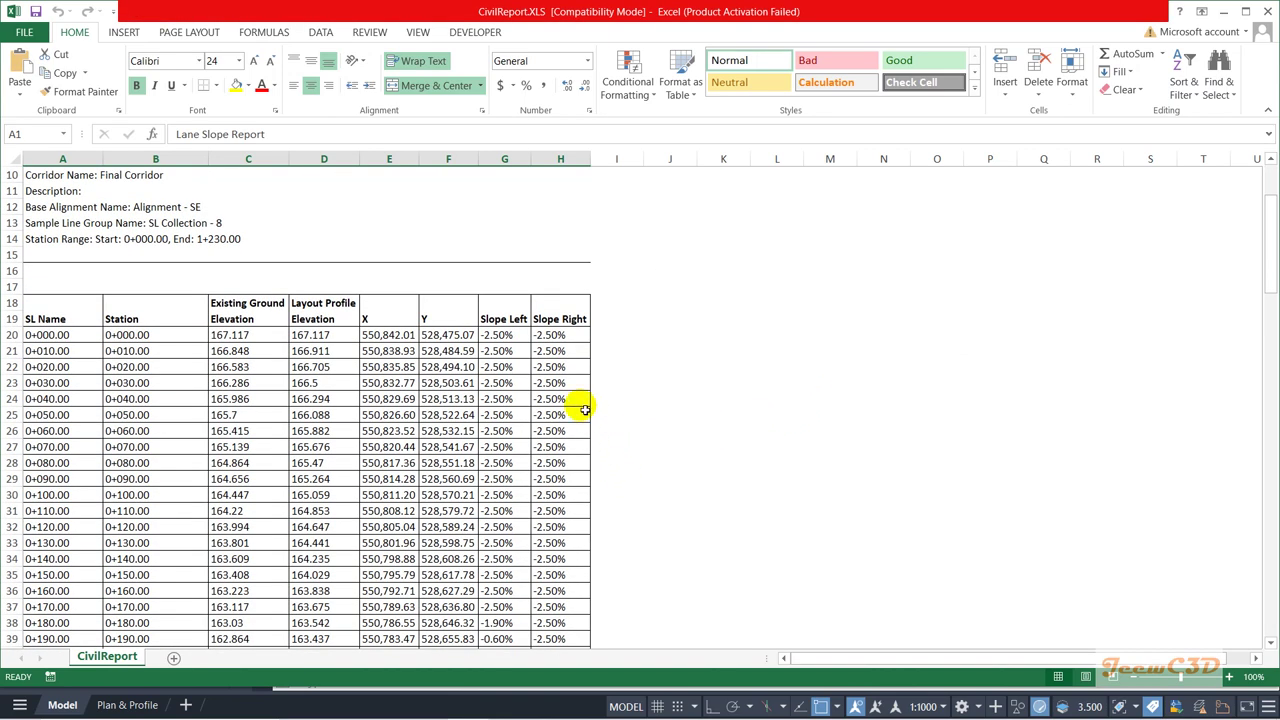
click(513, 340)
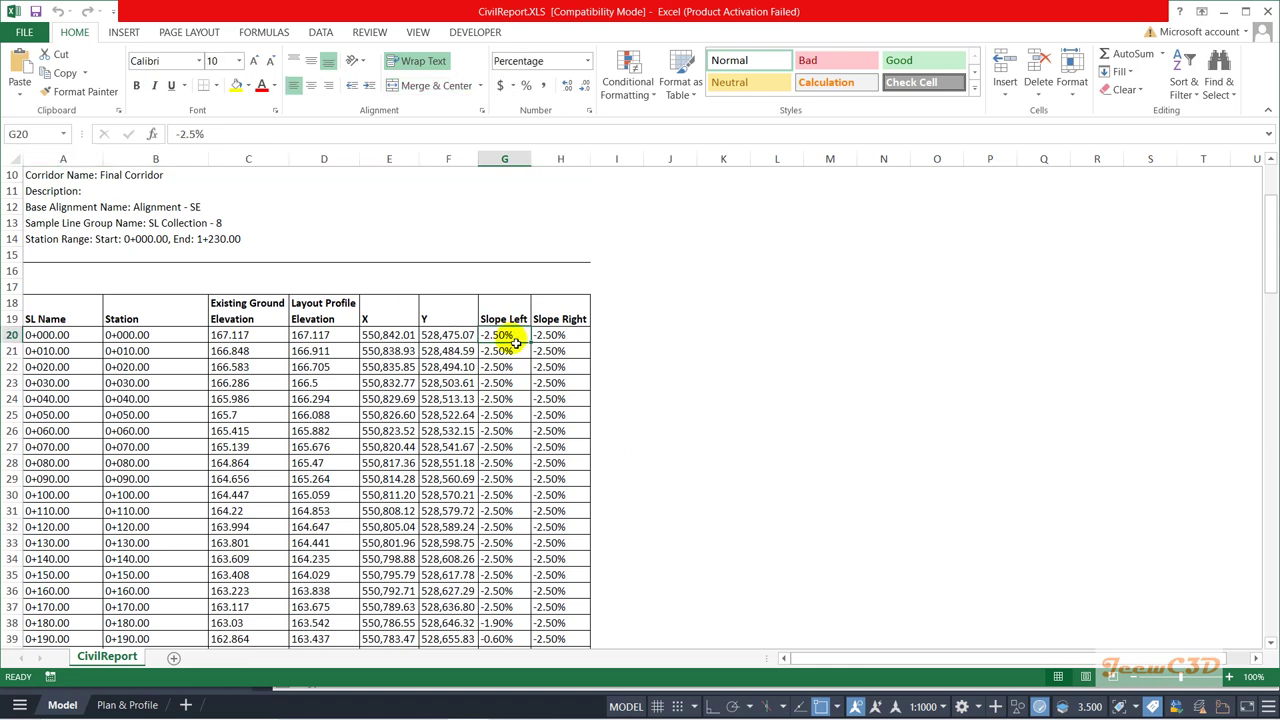
click(566, 340)
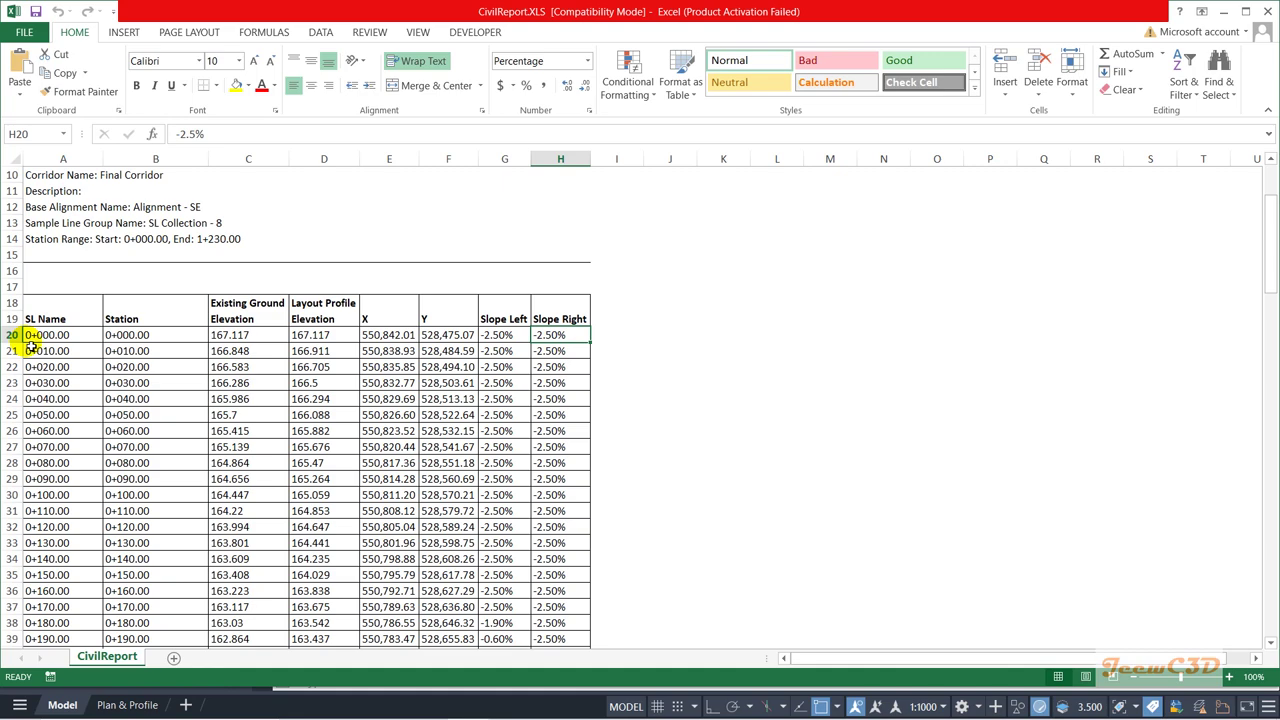
- Examine how the left lane slope changes through the superelevation transition from station 0+180 onward
scroll(500, 445, down, 3)
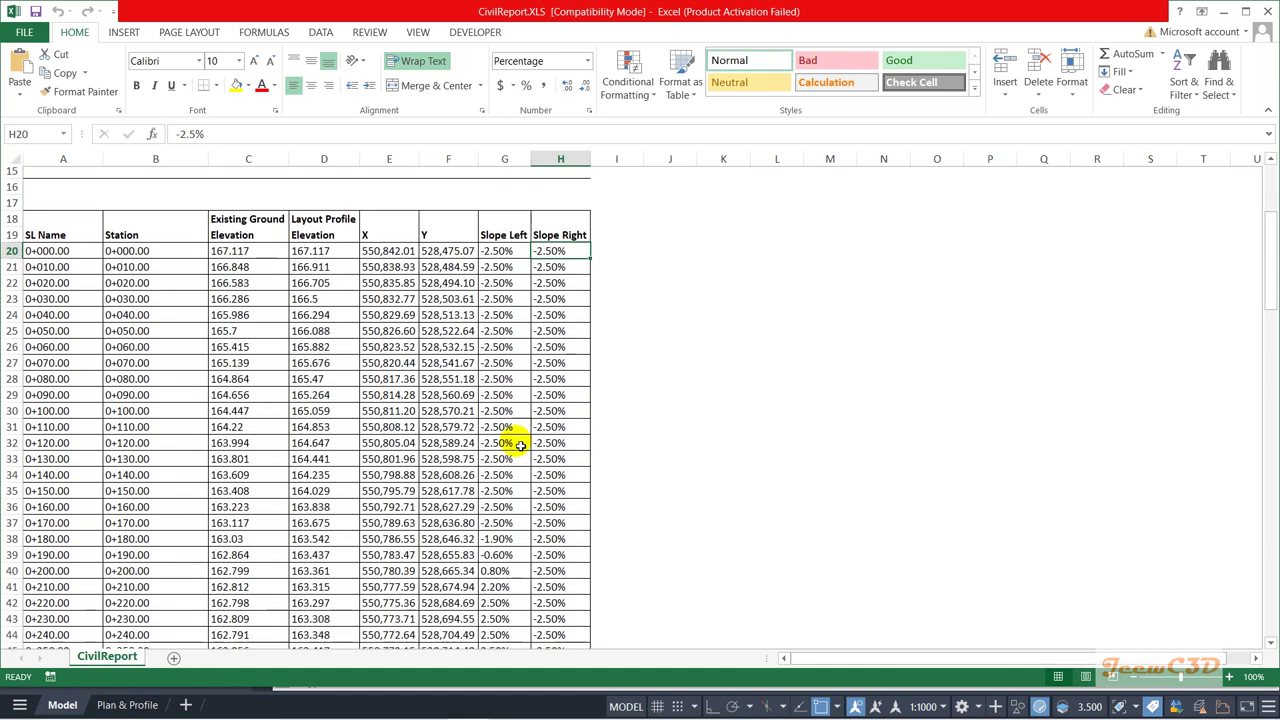
click(503, 479)
click(503, 494)
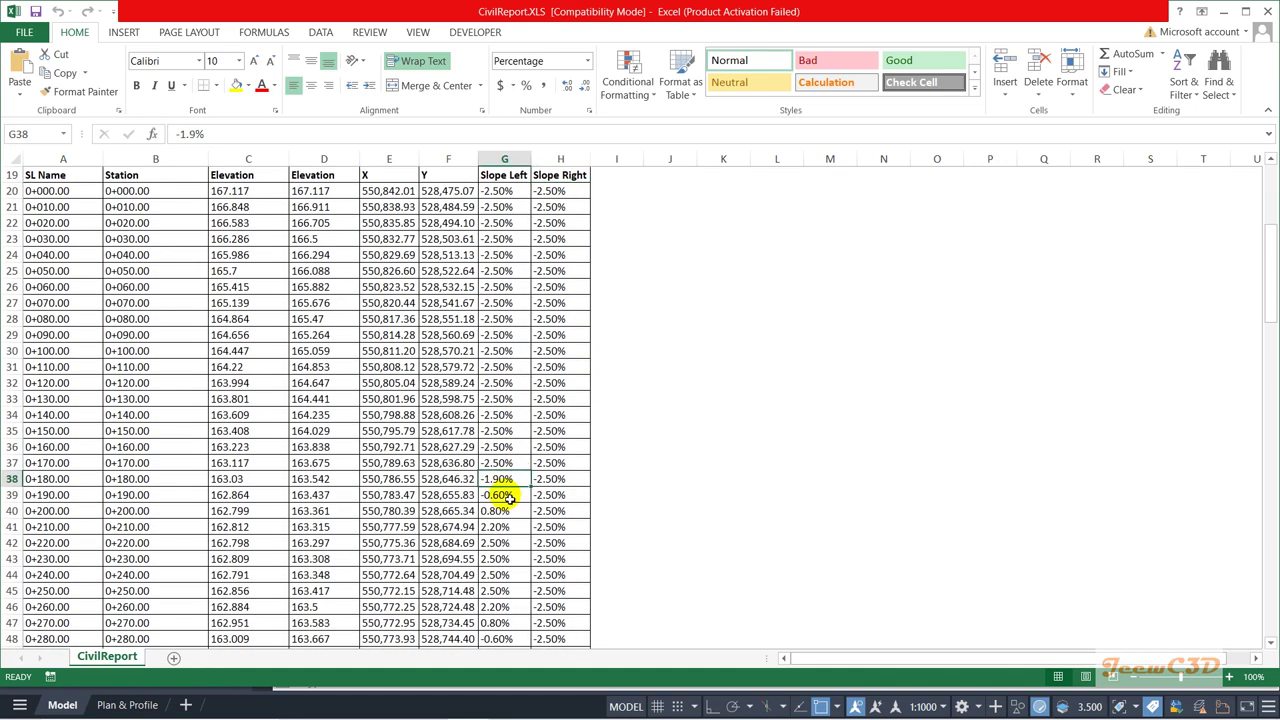
click(505, 510)
click(508, 526)
scroll(505, 526, down, 1)
click(507, 526)
scroll(520, 518, down, 2)
click(506, 509)
- Examine how the right lane slope changes through the transition around stations 0+400 to 0+450 and further along the report
scroll(530, 495, down, 4)
click(566, 494)
click(566, 510)
click(566, 526)
click(566, 542)
drag(566, 542, 566, 558)
scroll(588, 500, down, 1)
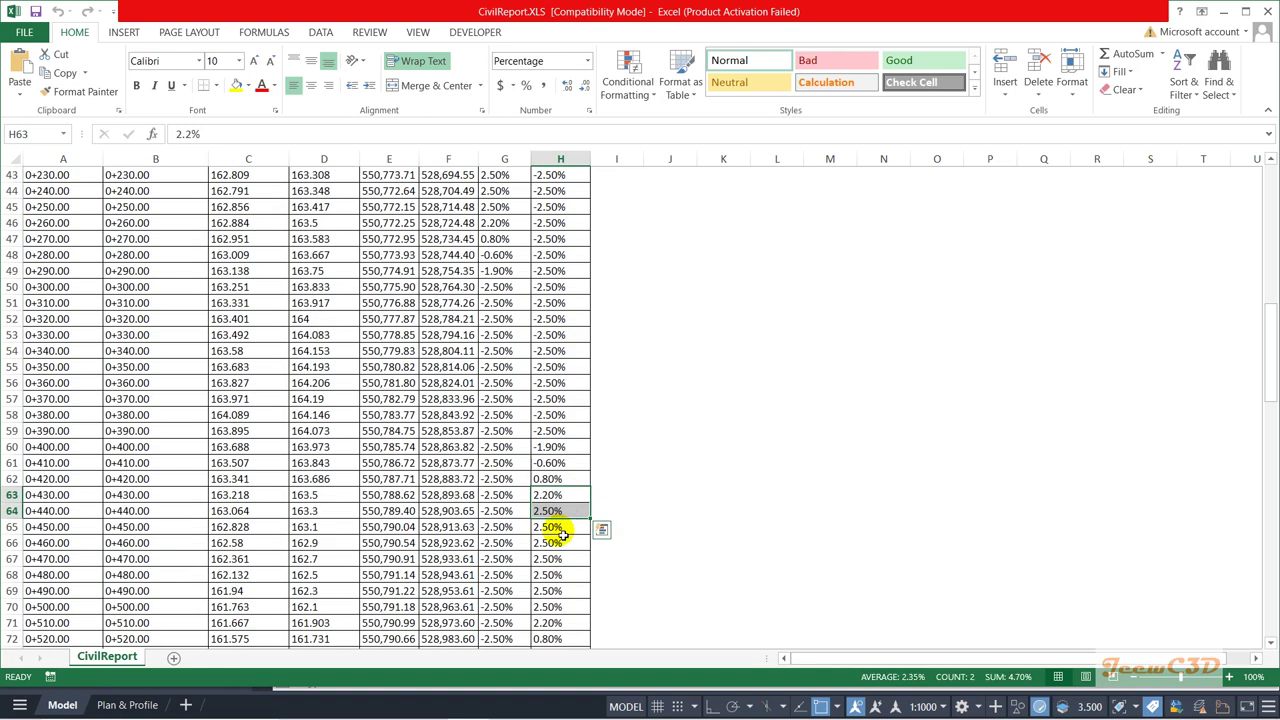
click(566, 527)
scroll(510, 430, down, 11)
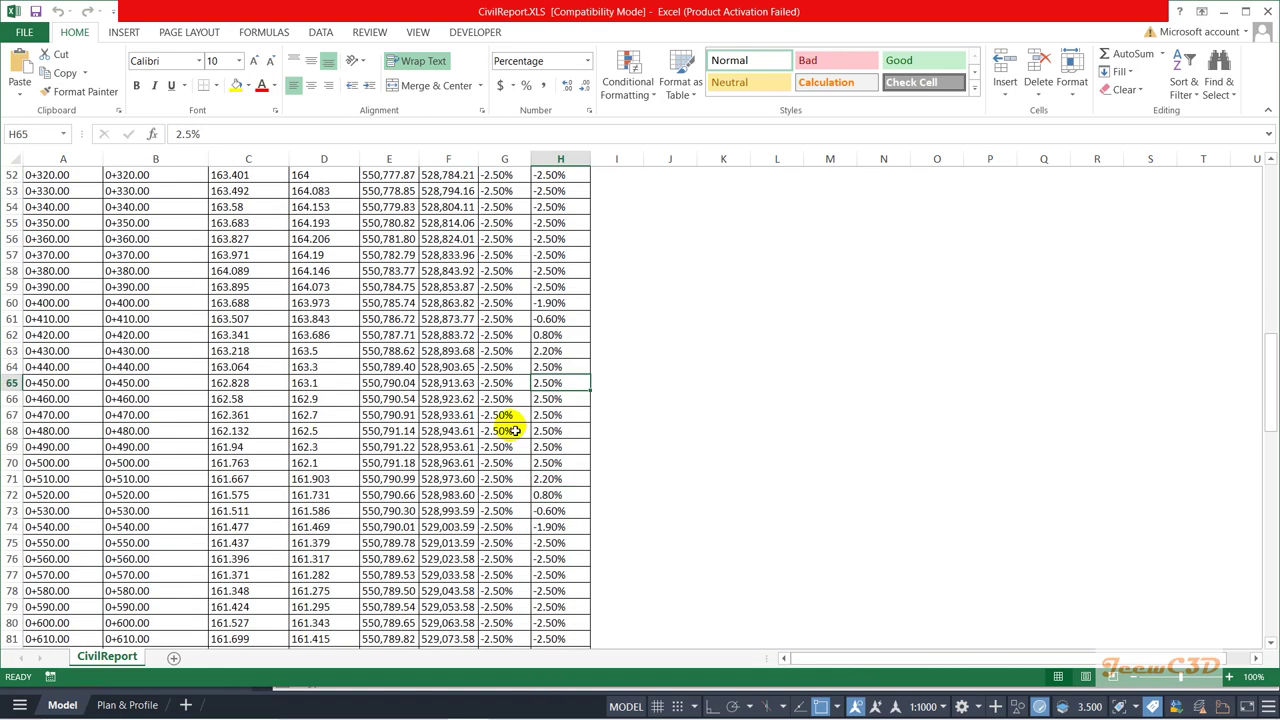
- Review the existing ground elevation, layout profile elevation and X and Y coordinates reported for station 0+000
scroll(512, 430, up, 14)
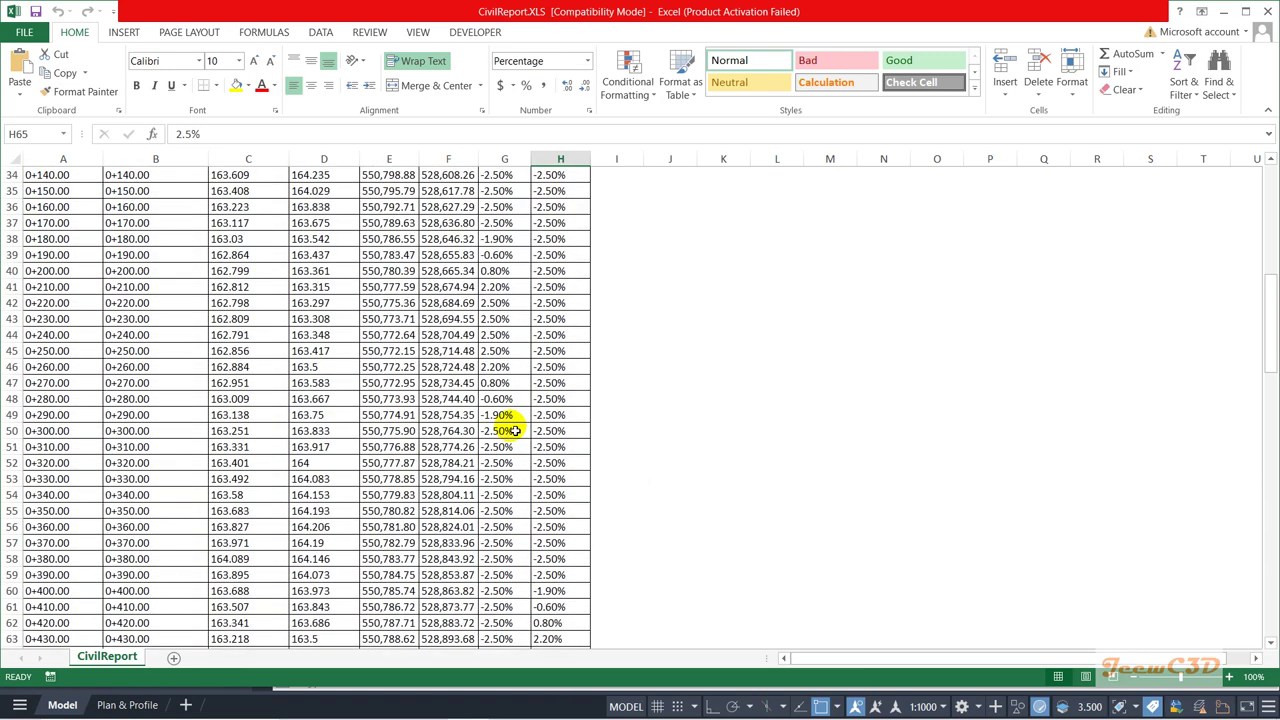
scroll(512, 430, up, 7)
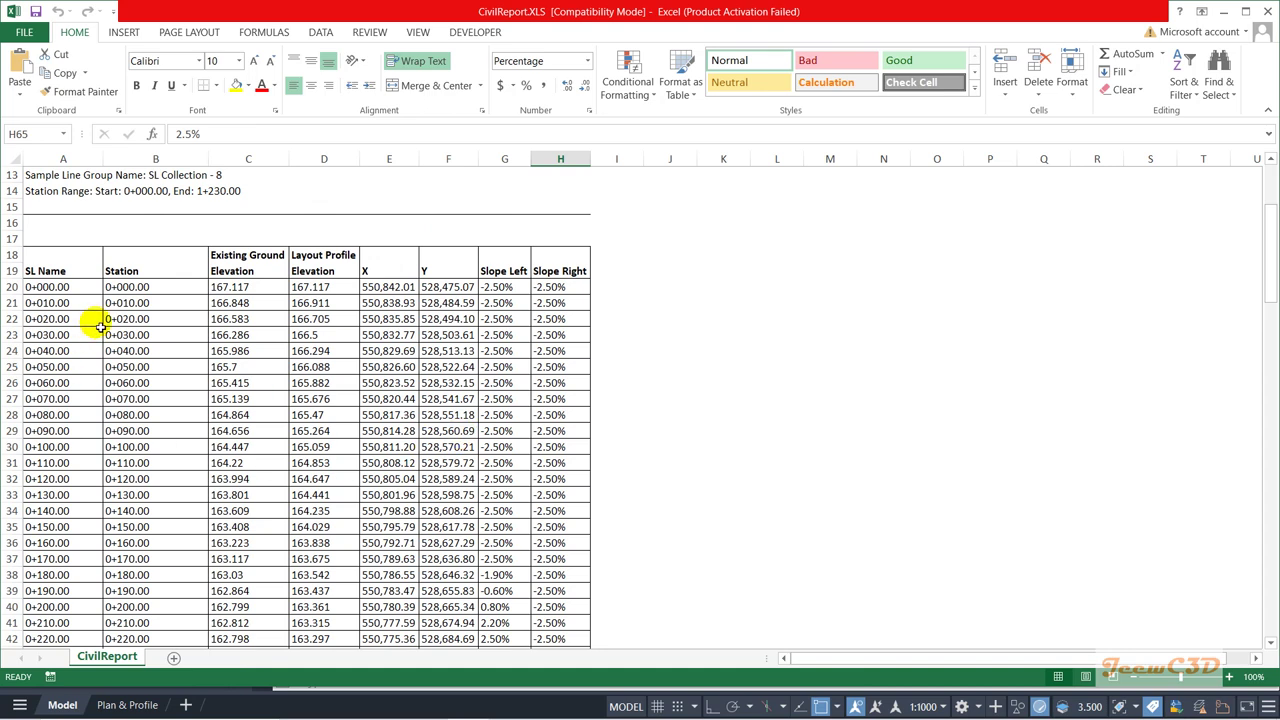
click(229, 287)
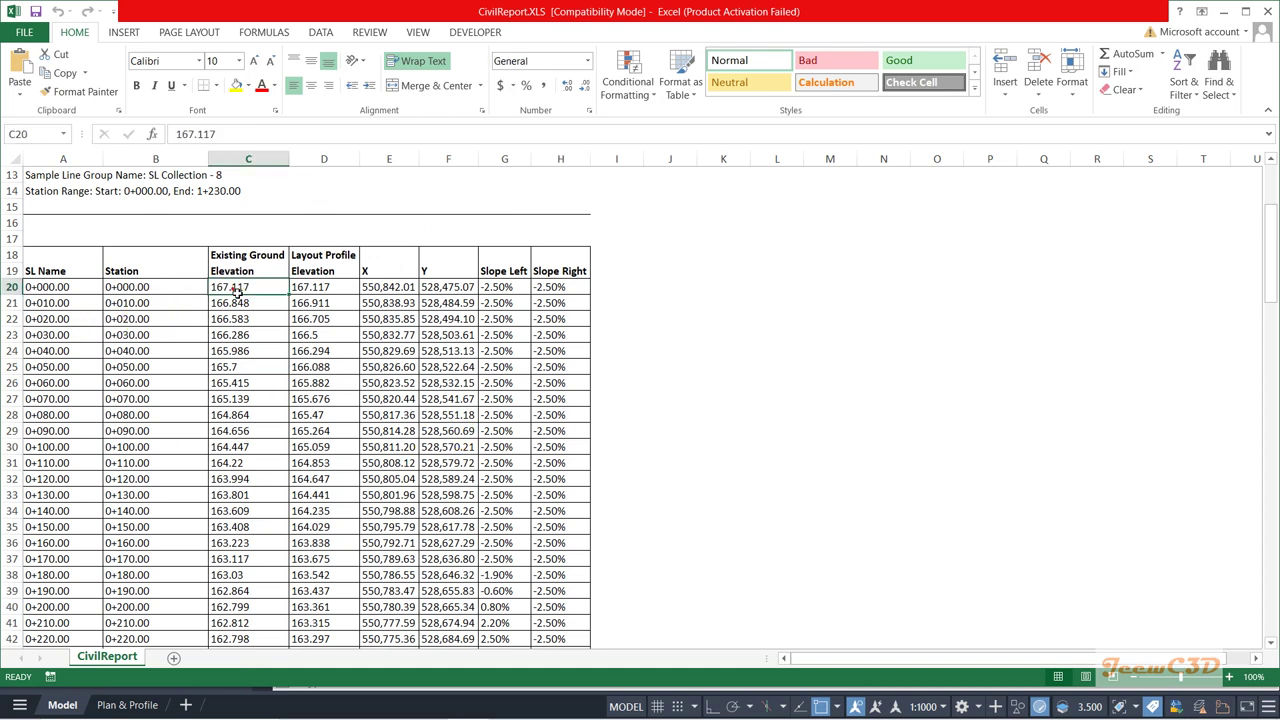
click(329, 288)
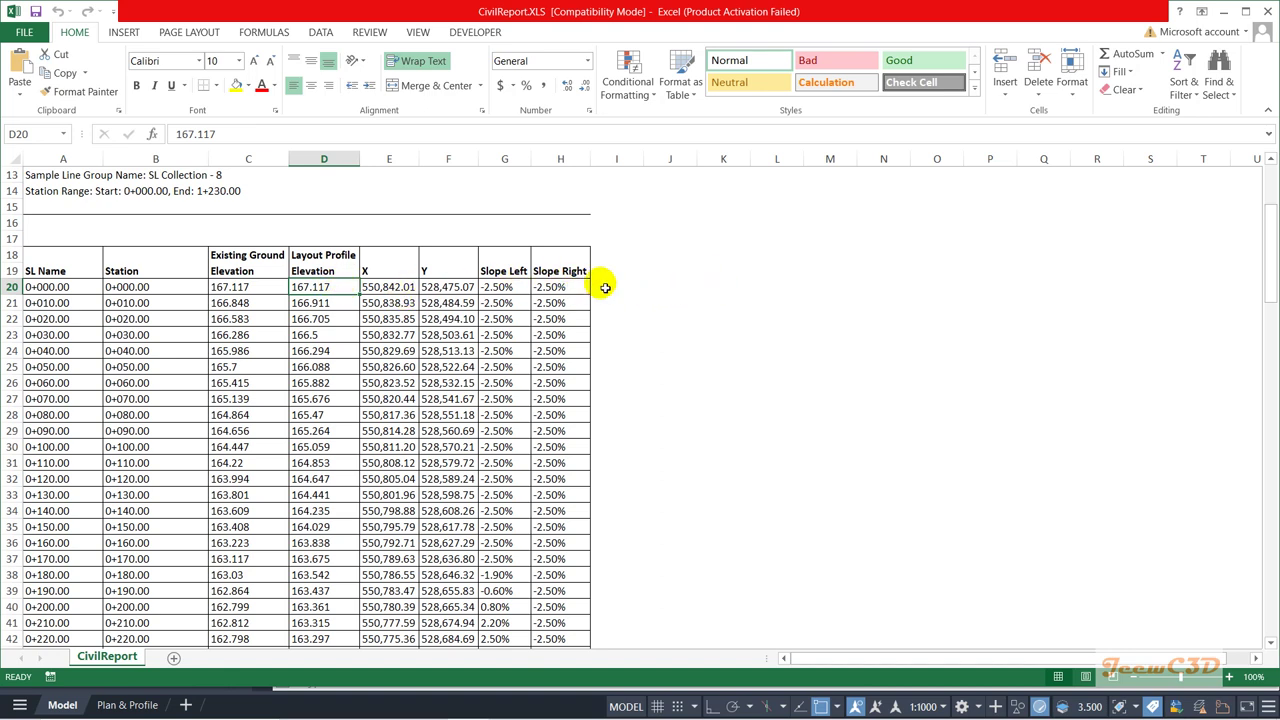
click(388, 289)
click(447, 289)
click(398, 290)
click(452, 288)
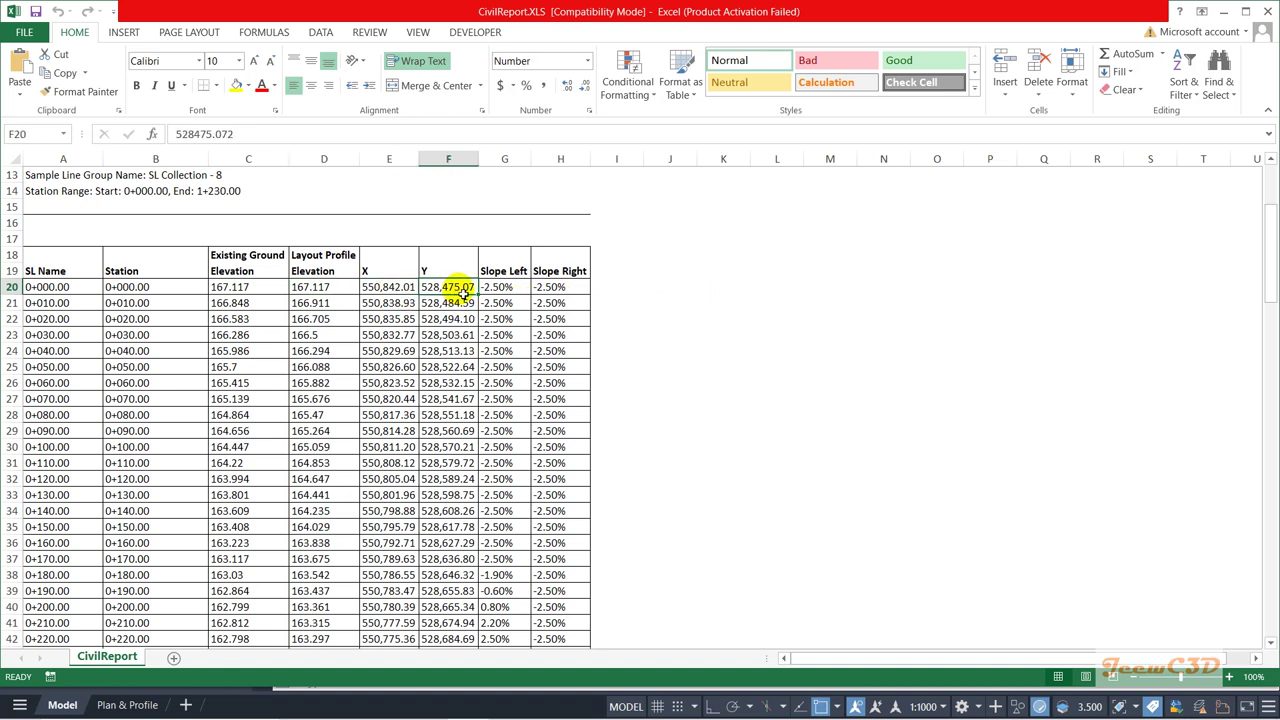
scroll(460, 295, up, 4)
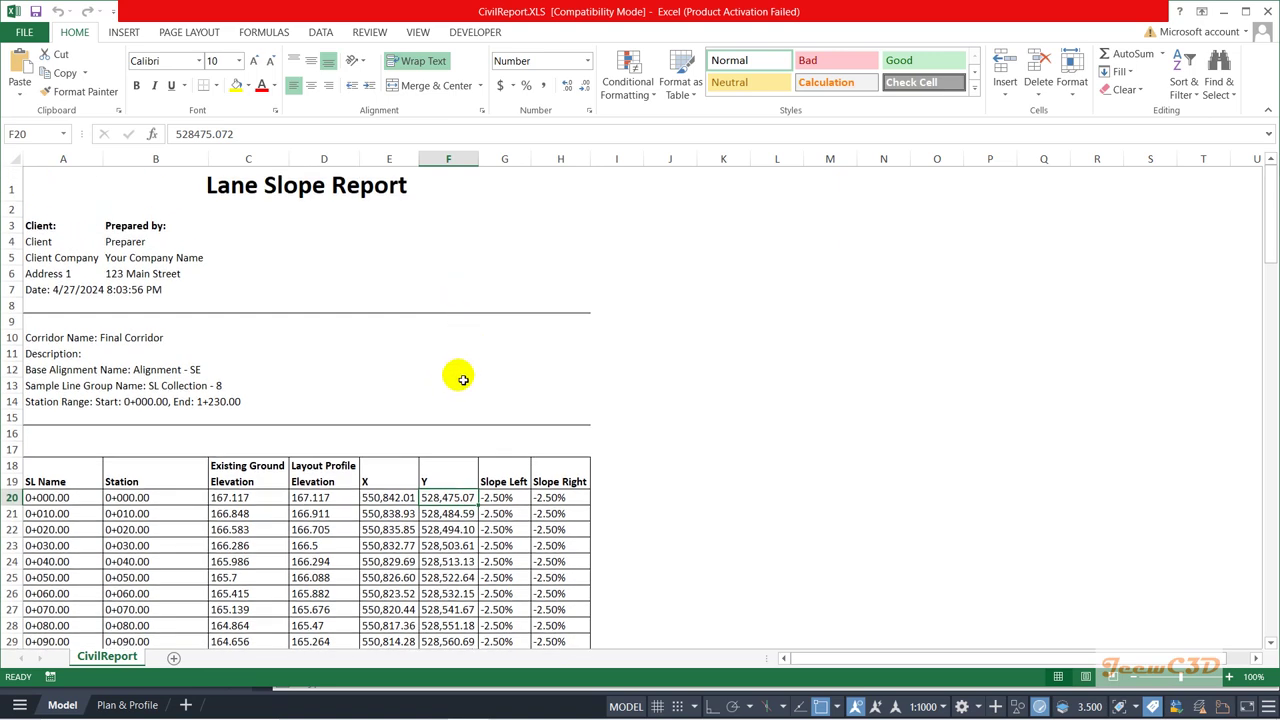